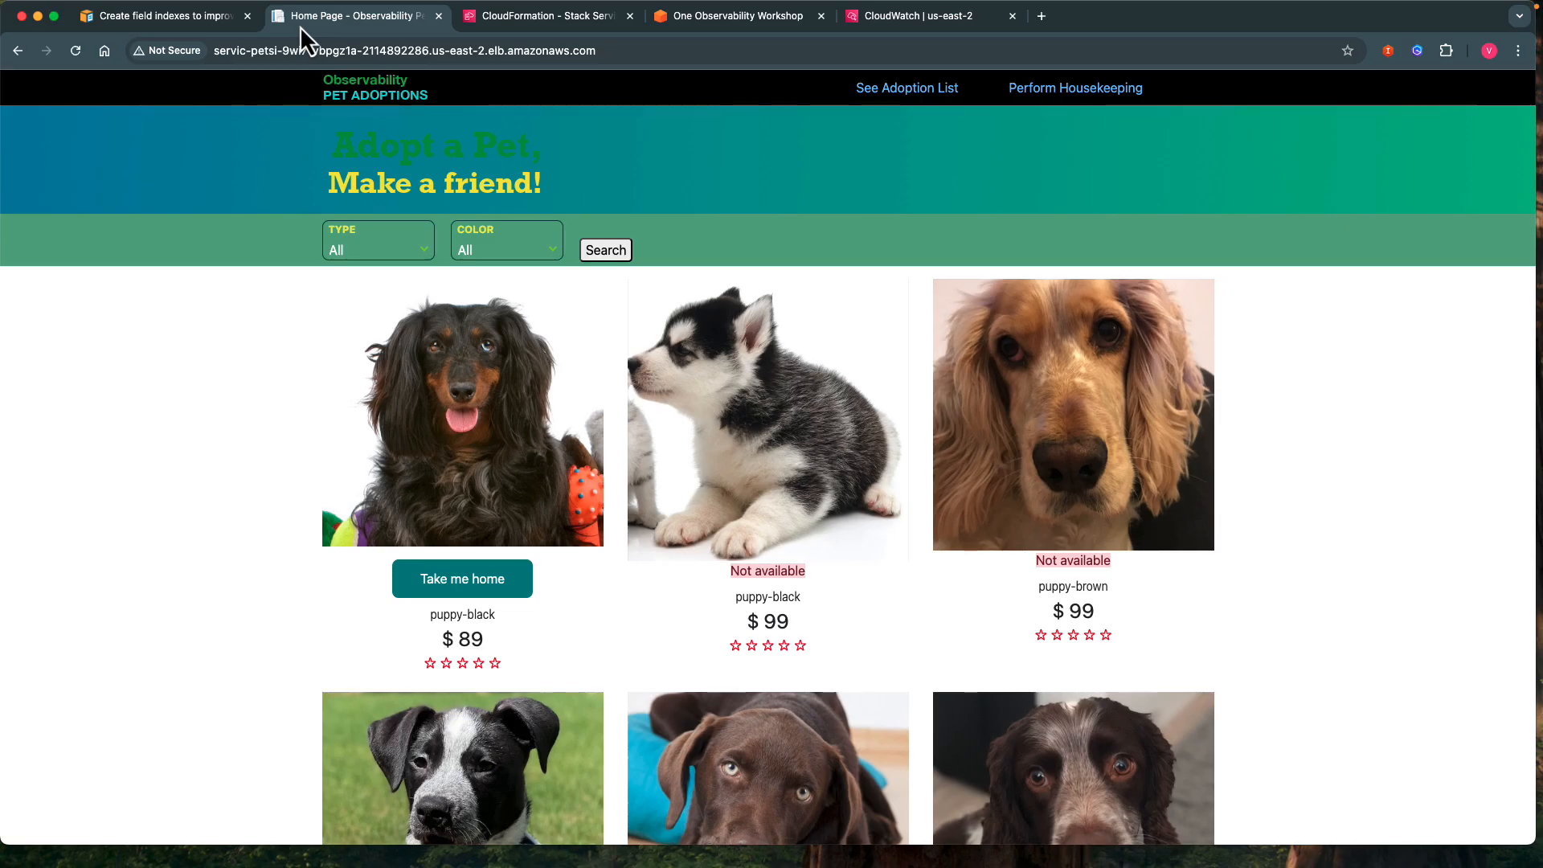
# Review the CloudFormation stack outputs, the PetAdoptions architecture diagram in the One Observability Workshop, and the CloudWatch log groups.
pyautogui.click(492, 26)
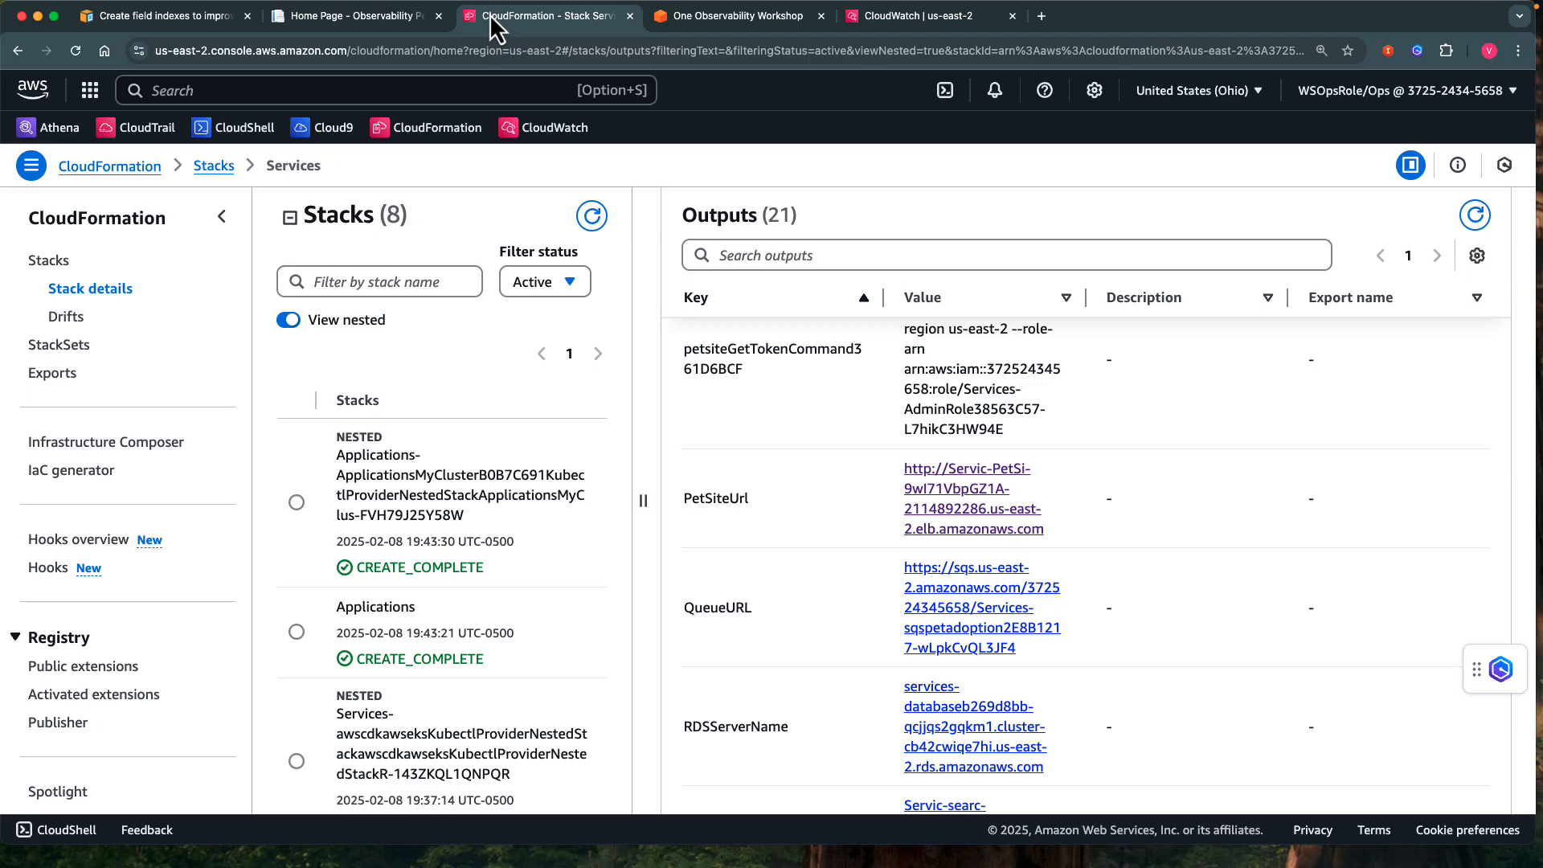
pyautogui.click(712, 21)
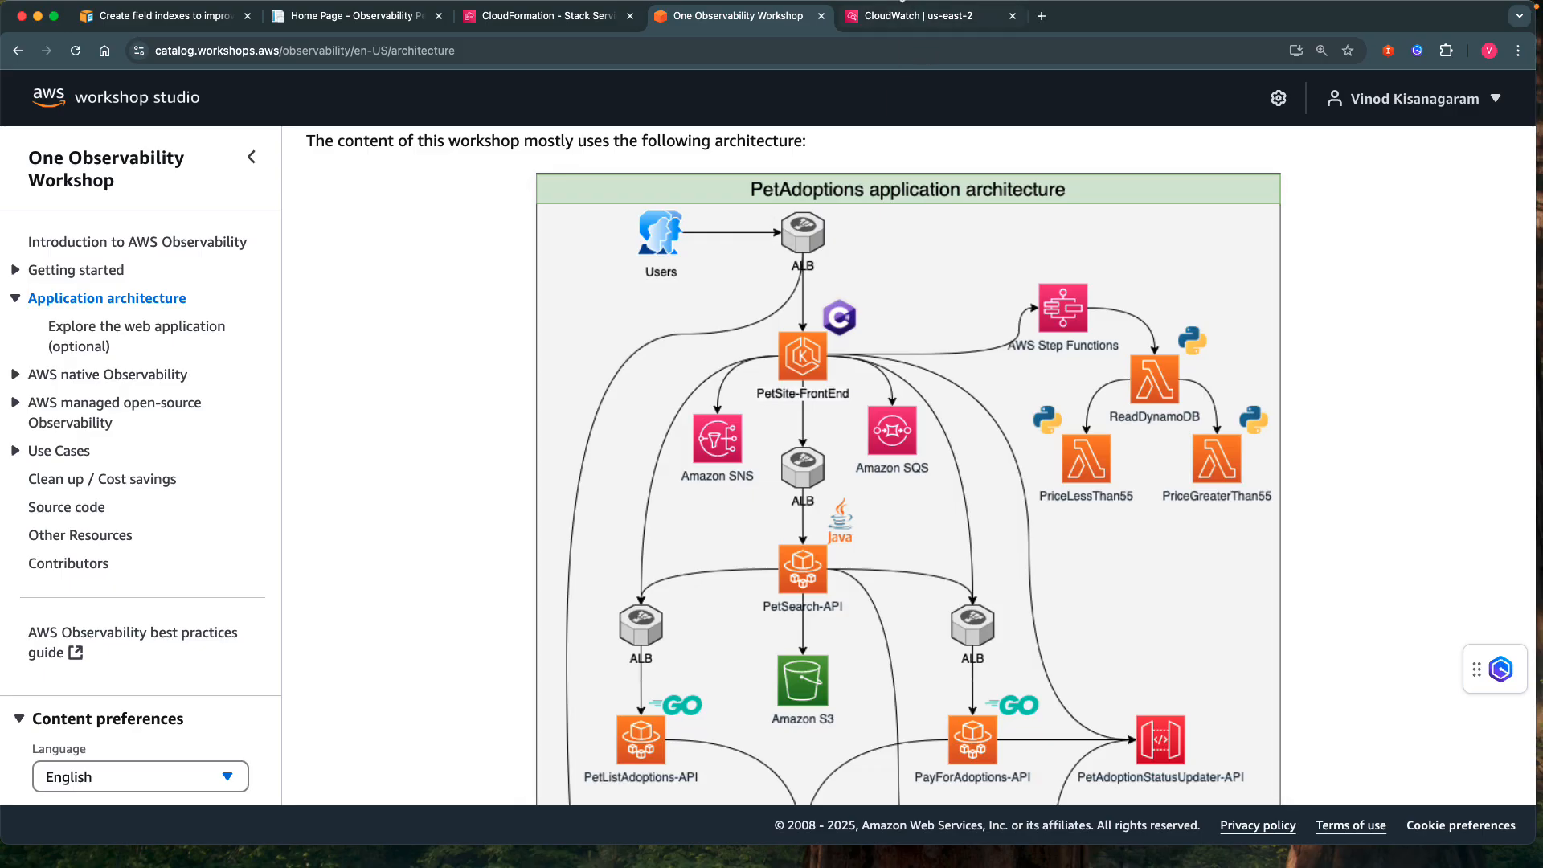
pyautogui.click(888, 17)
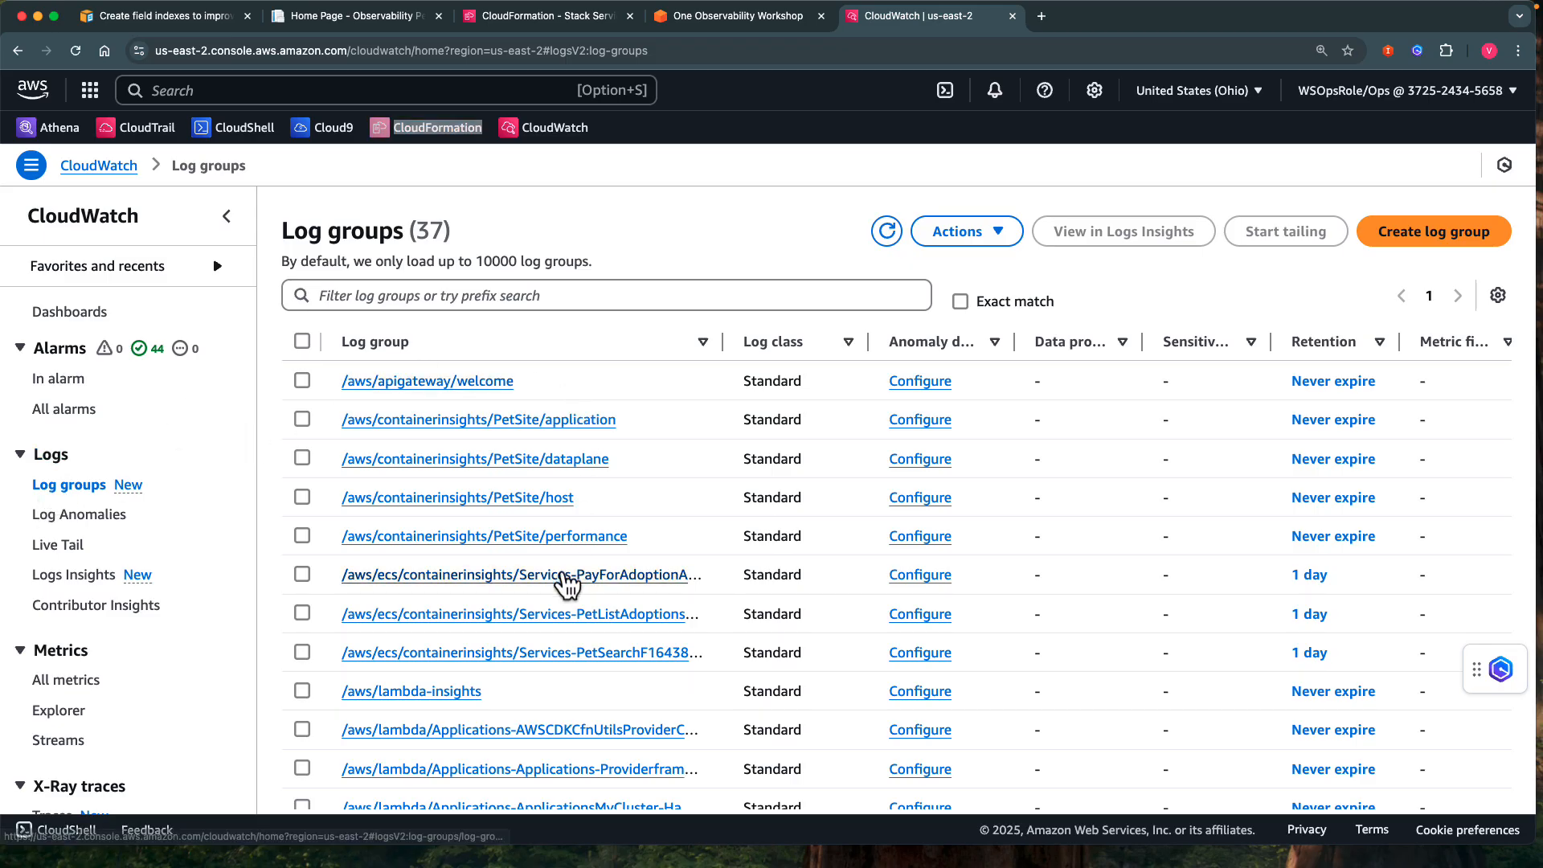
# View the events of the Services-StepFnlambdastepread log stream starting with 72eibNtJsb8gu5GM20J in /aws/lambda-insights, and open Logs Insights.
pyautogui.click(407, 691)
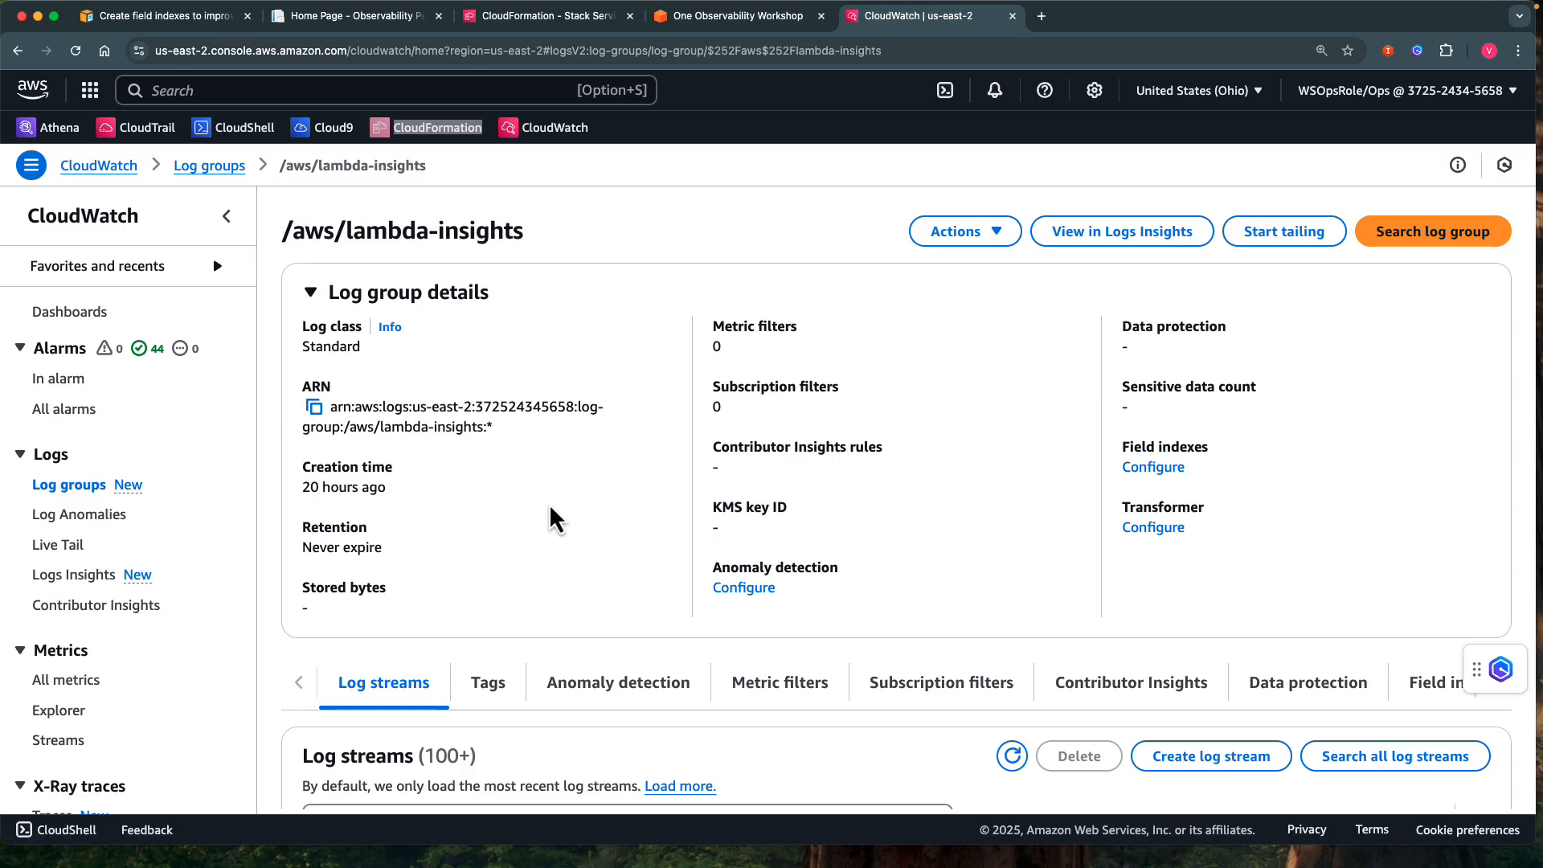
pyautogui.scroll(-5, 553, 503)
pyautogui.scroll(-3, 552, 511)
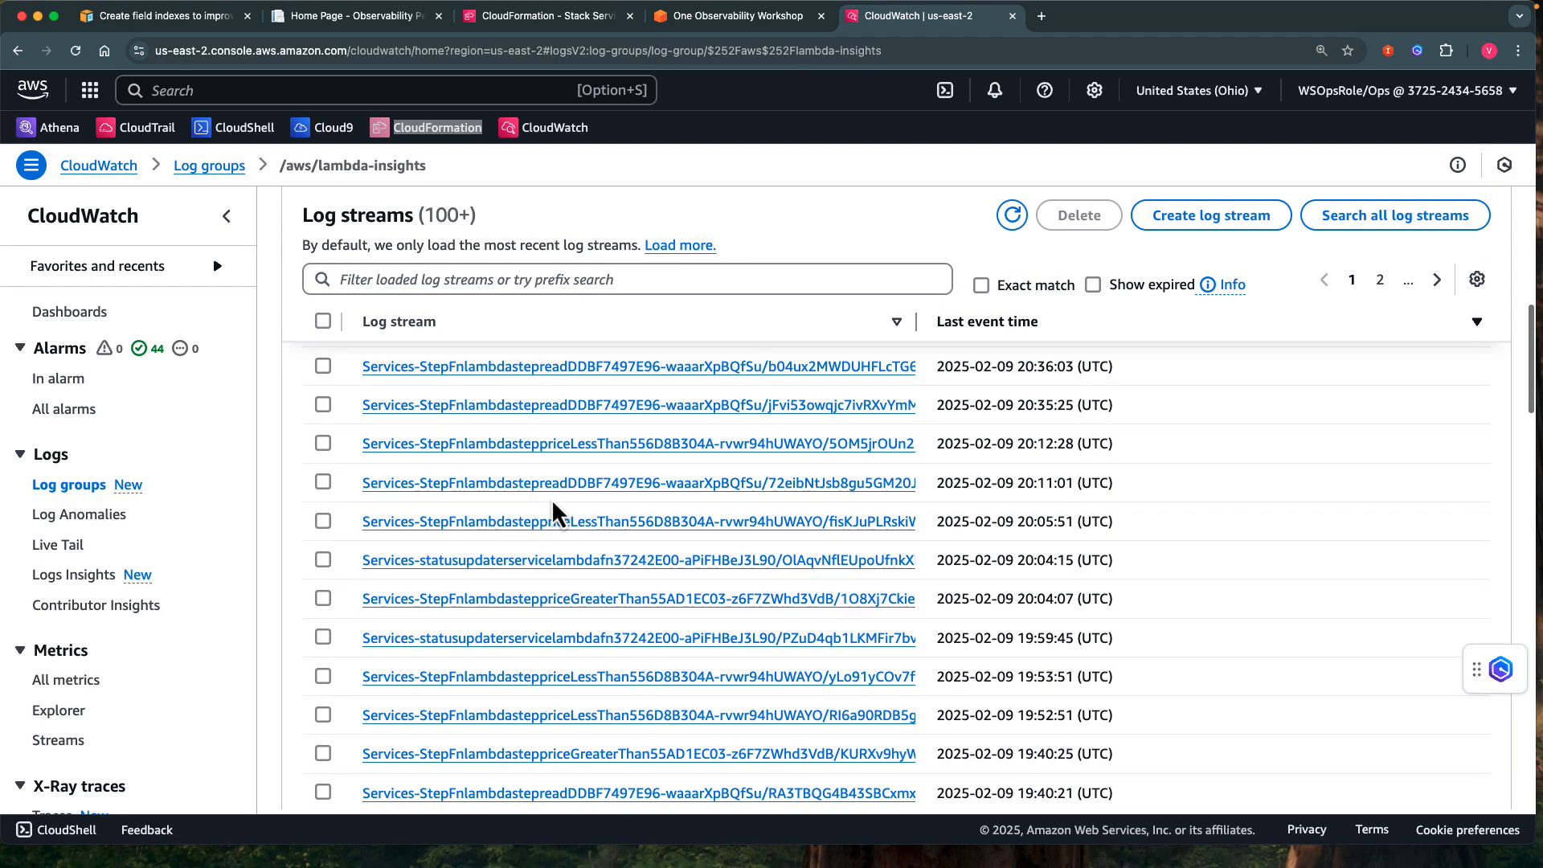
pyautogui.click(527, 489)
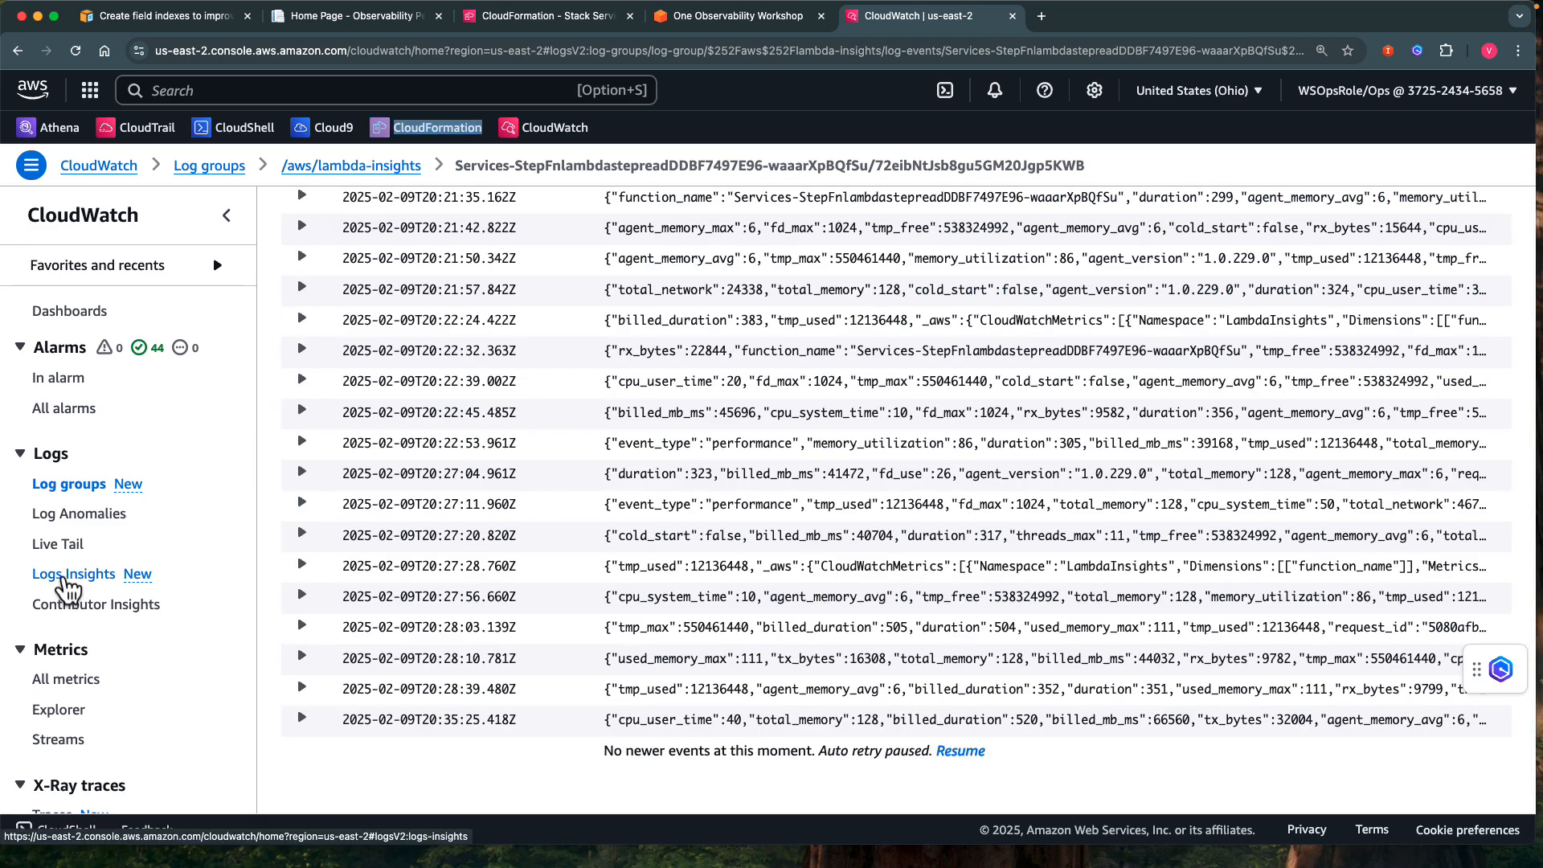
pyautogui.click(65, 577)
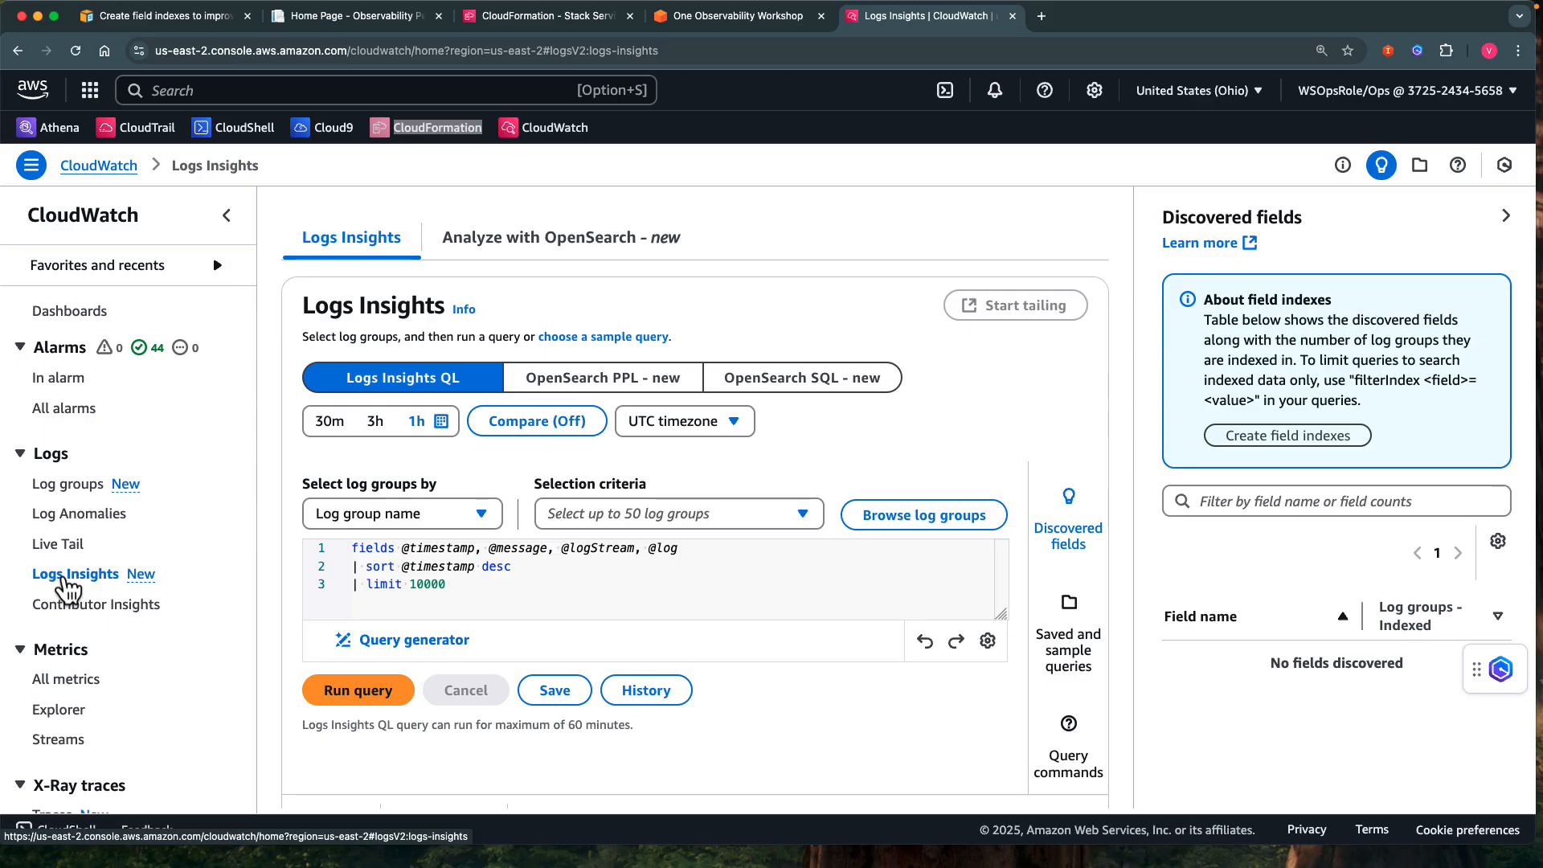
pyautogui.click(635, 518)
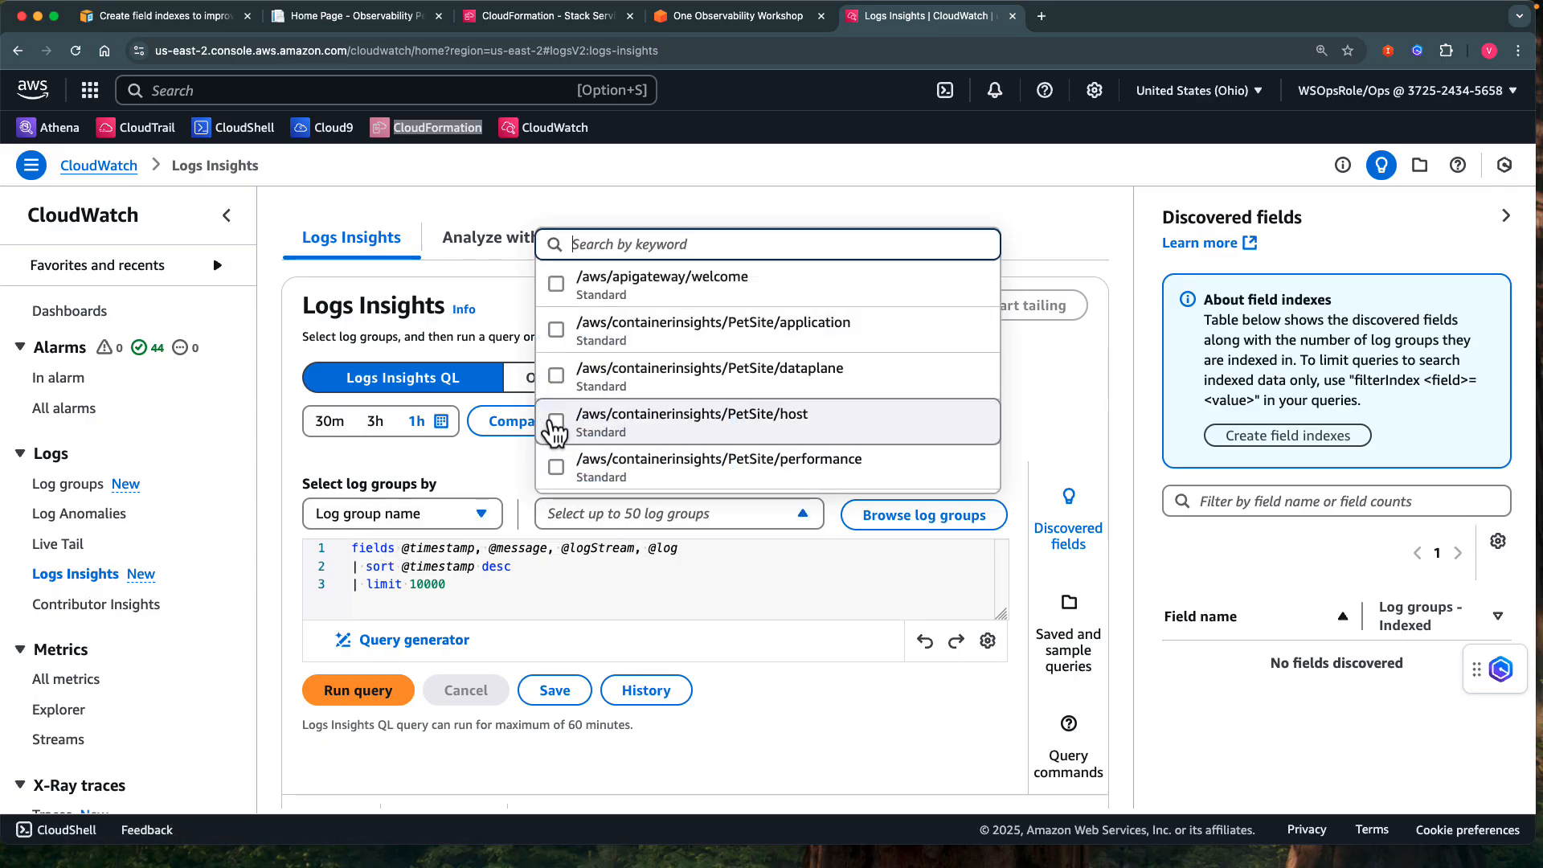
pyautogui.click(556, 424)
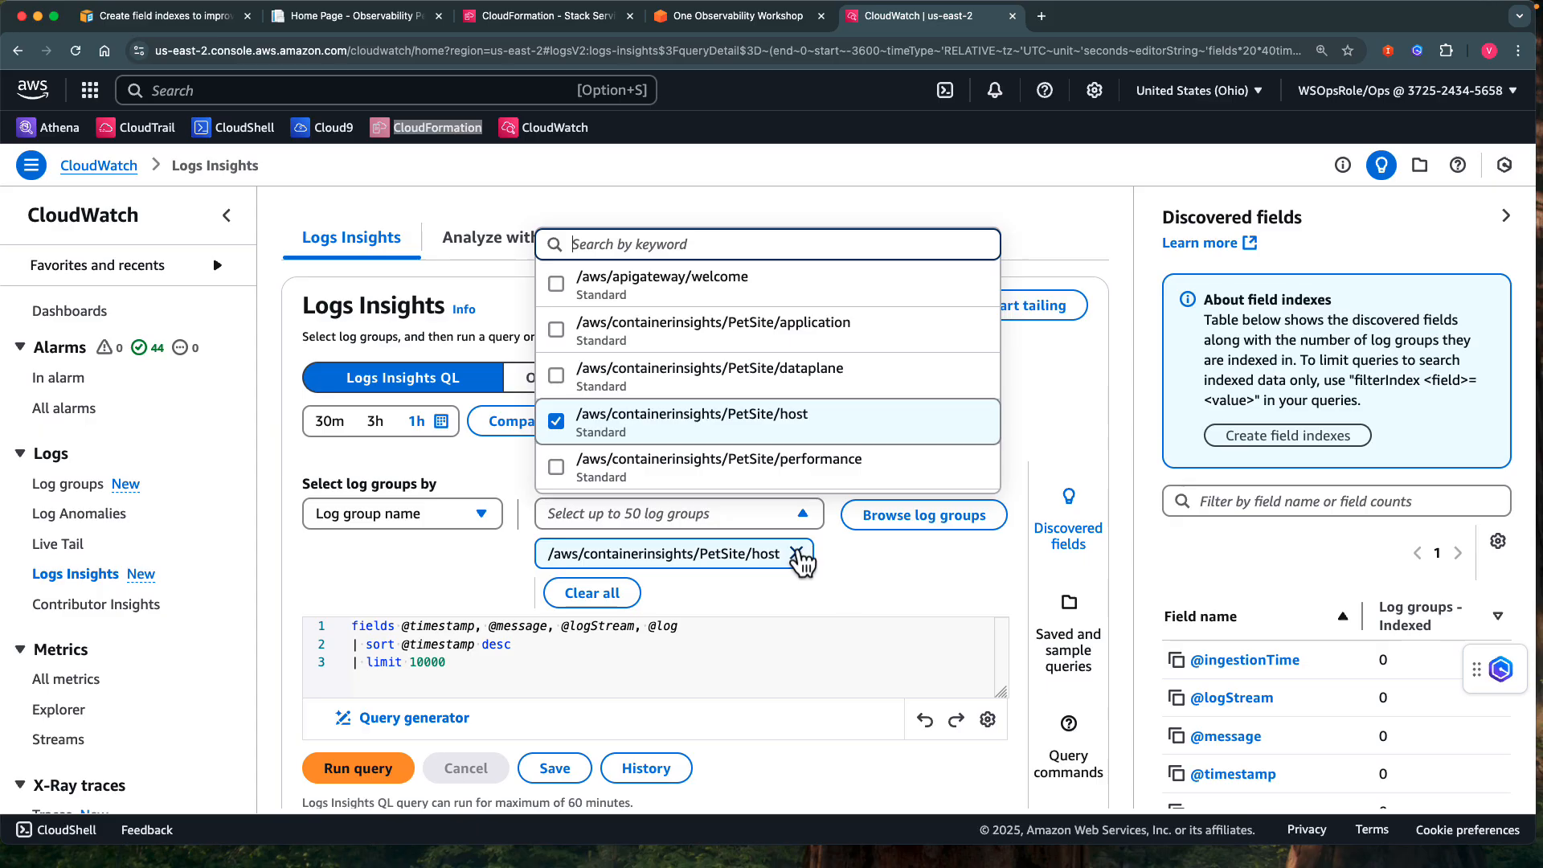
pyautogui.click(795, 553)
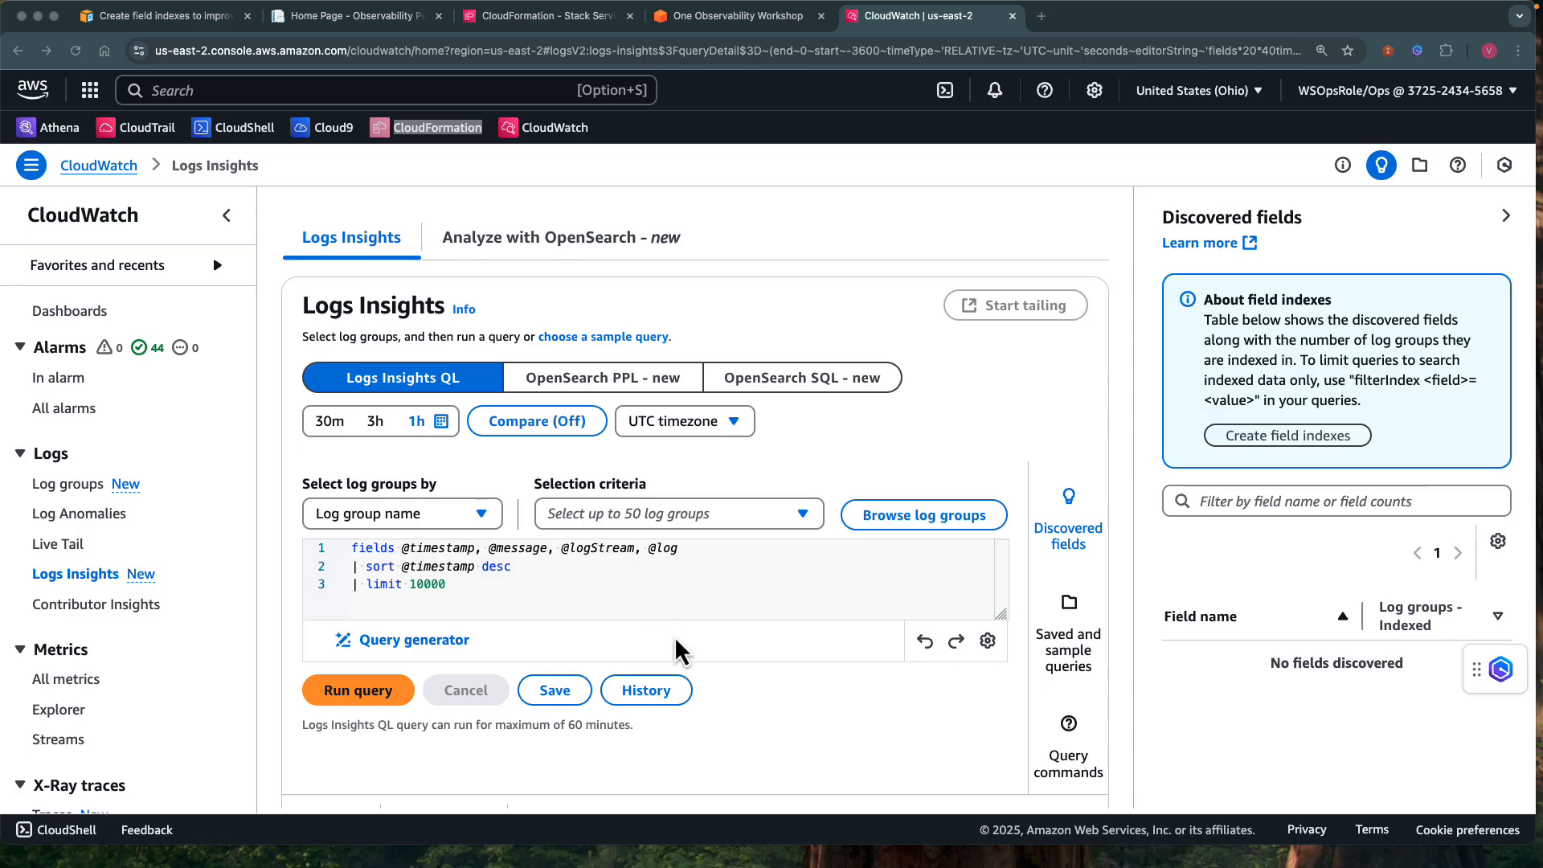
pyautogui.click(468, 581)
pyautogui.hotkey('ctrl', 'a')
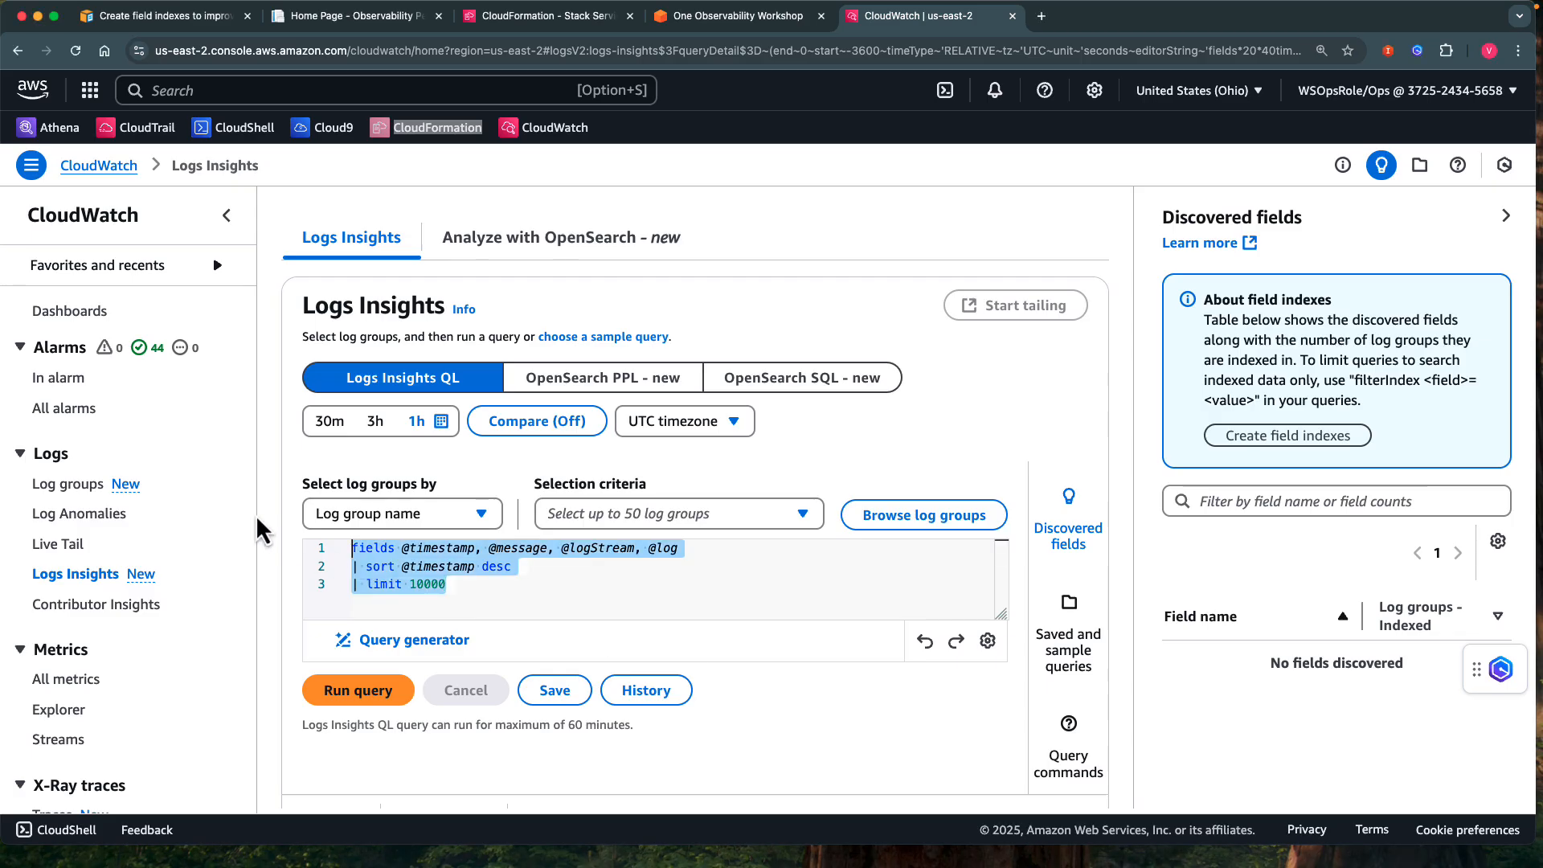
pyautogui.write('fields @timestamp, @message, @logStream, @log | filter kubernetes.service_name = "aws-load-balancer-webhook-service" | sort @timestamp desc | limit 10000')
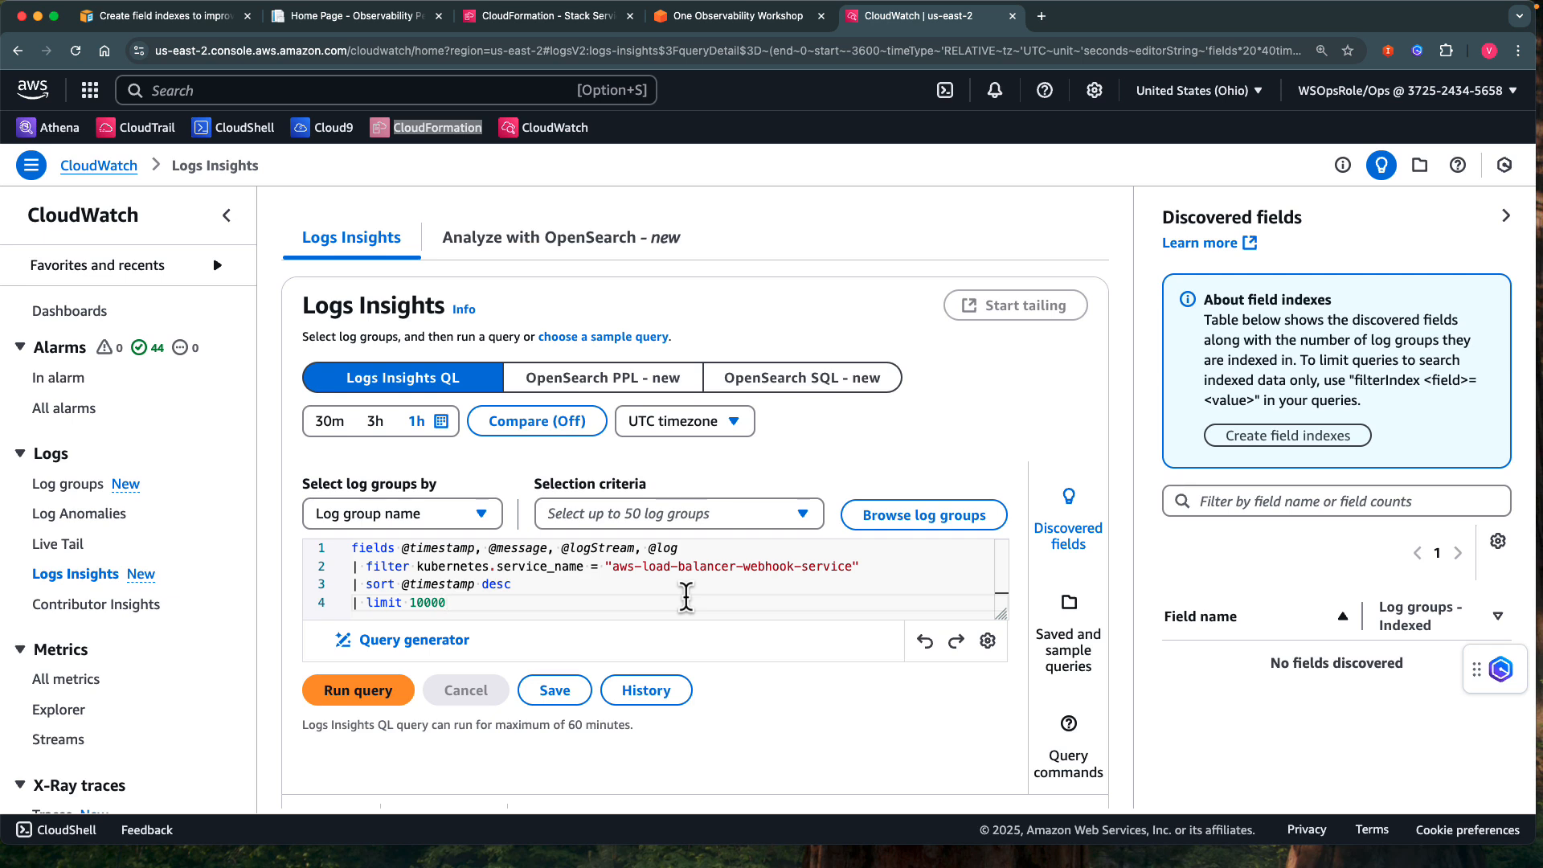
# Run the query against all log groups and check how much data it scanned.
pyautogui.click(482, 518)
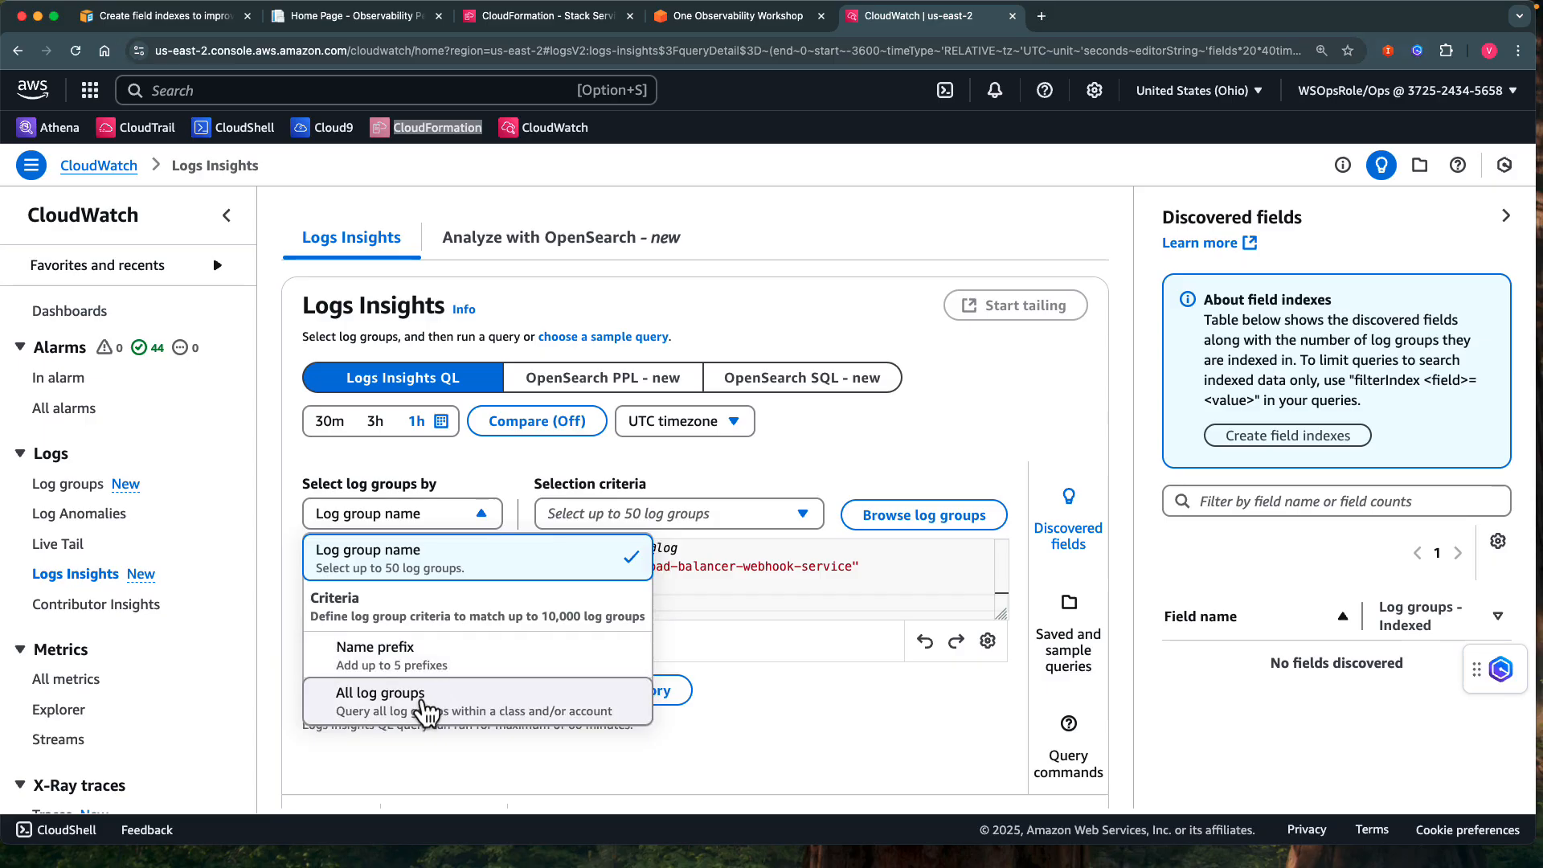
pyautogui.click(419, 707)
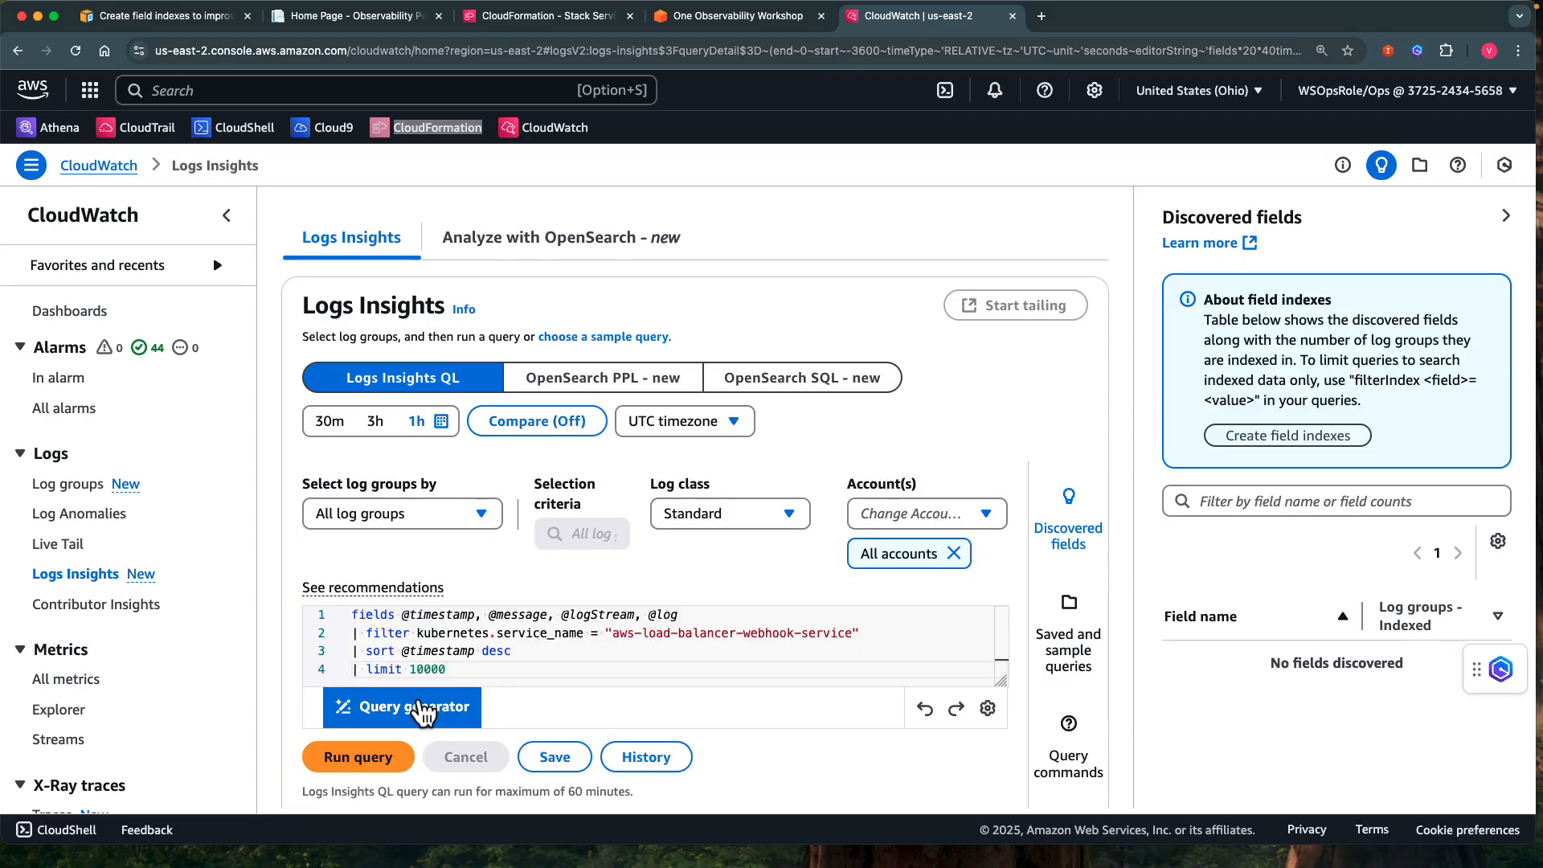
pyautogui.scroll(-3, 627, 613)
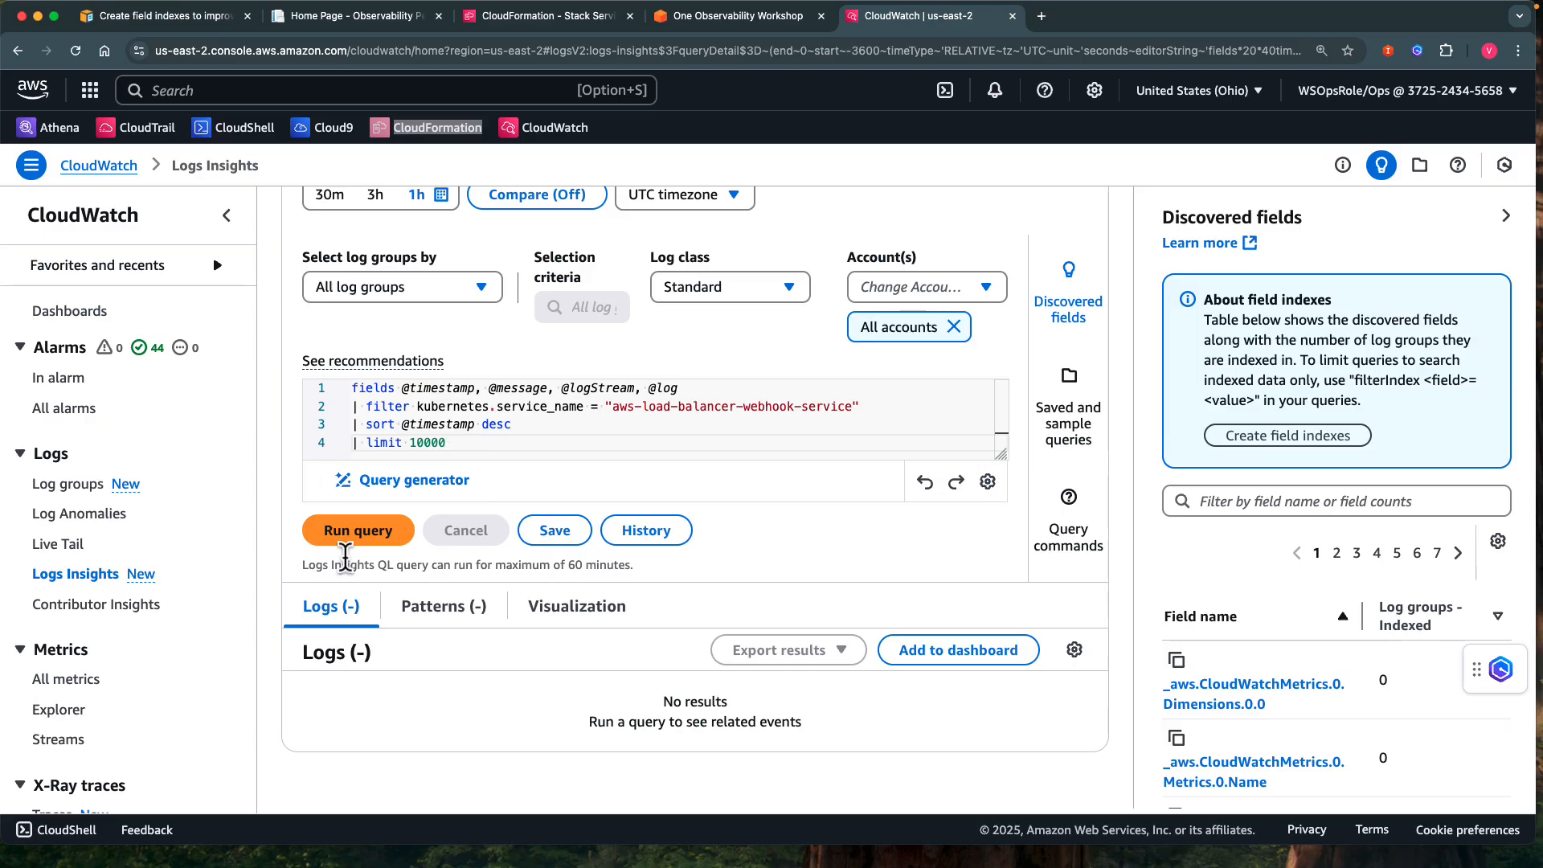
pyautogui.click(356, 541)
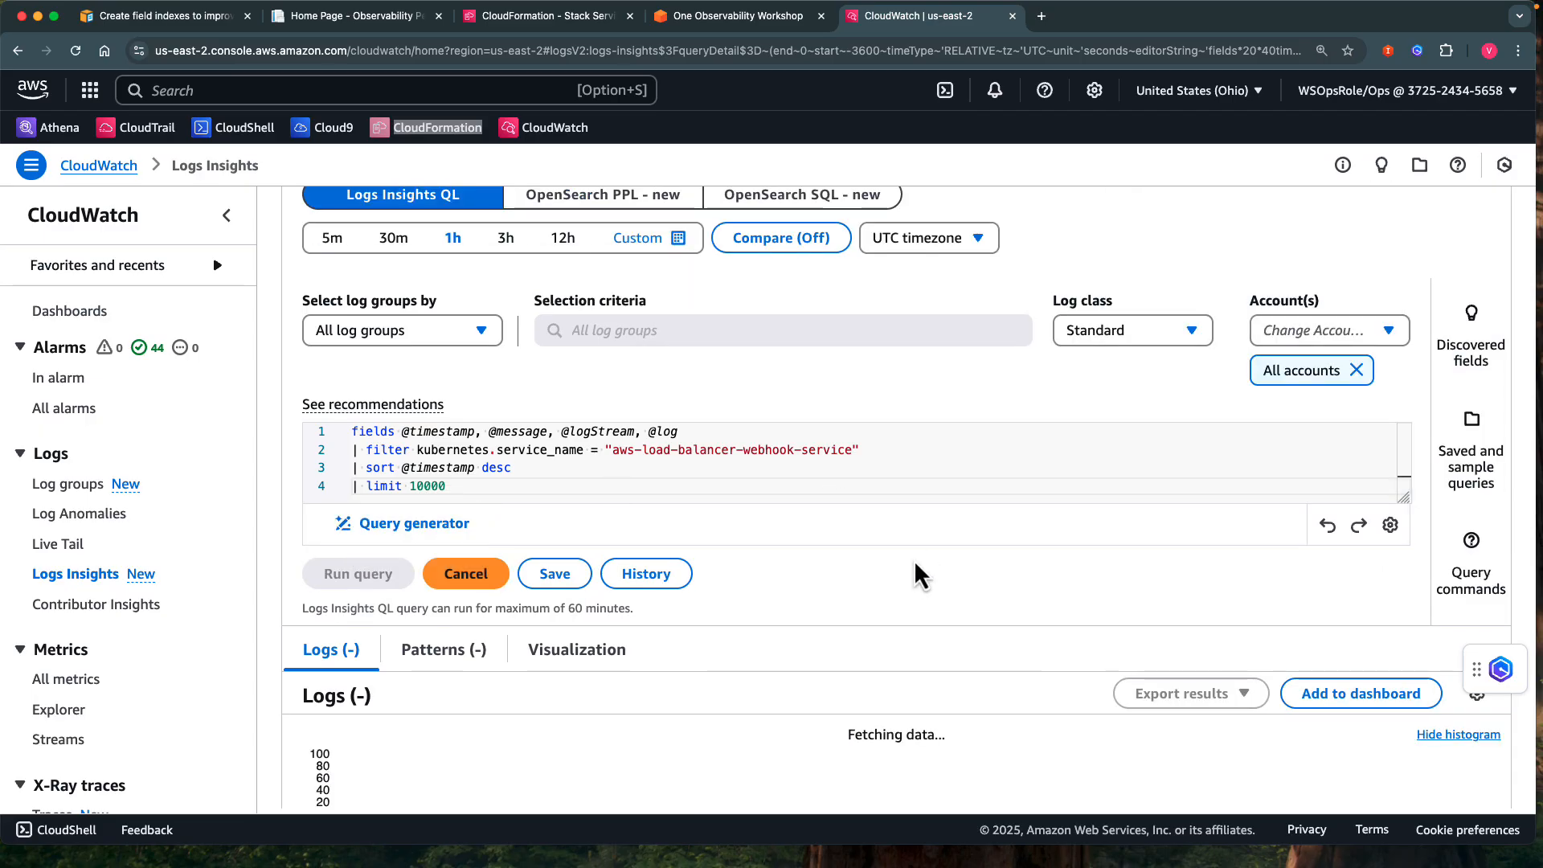
pyautogui.scroll(-3, 913, 559)
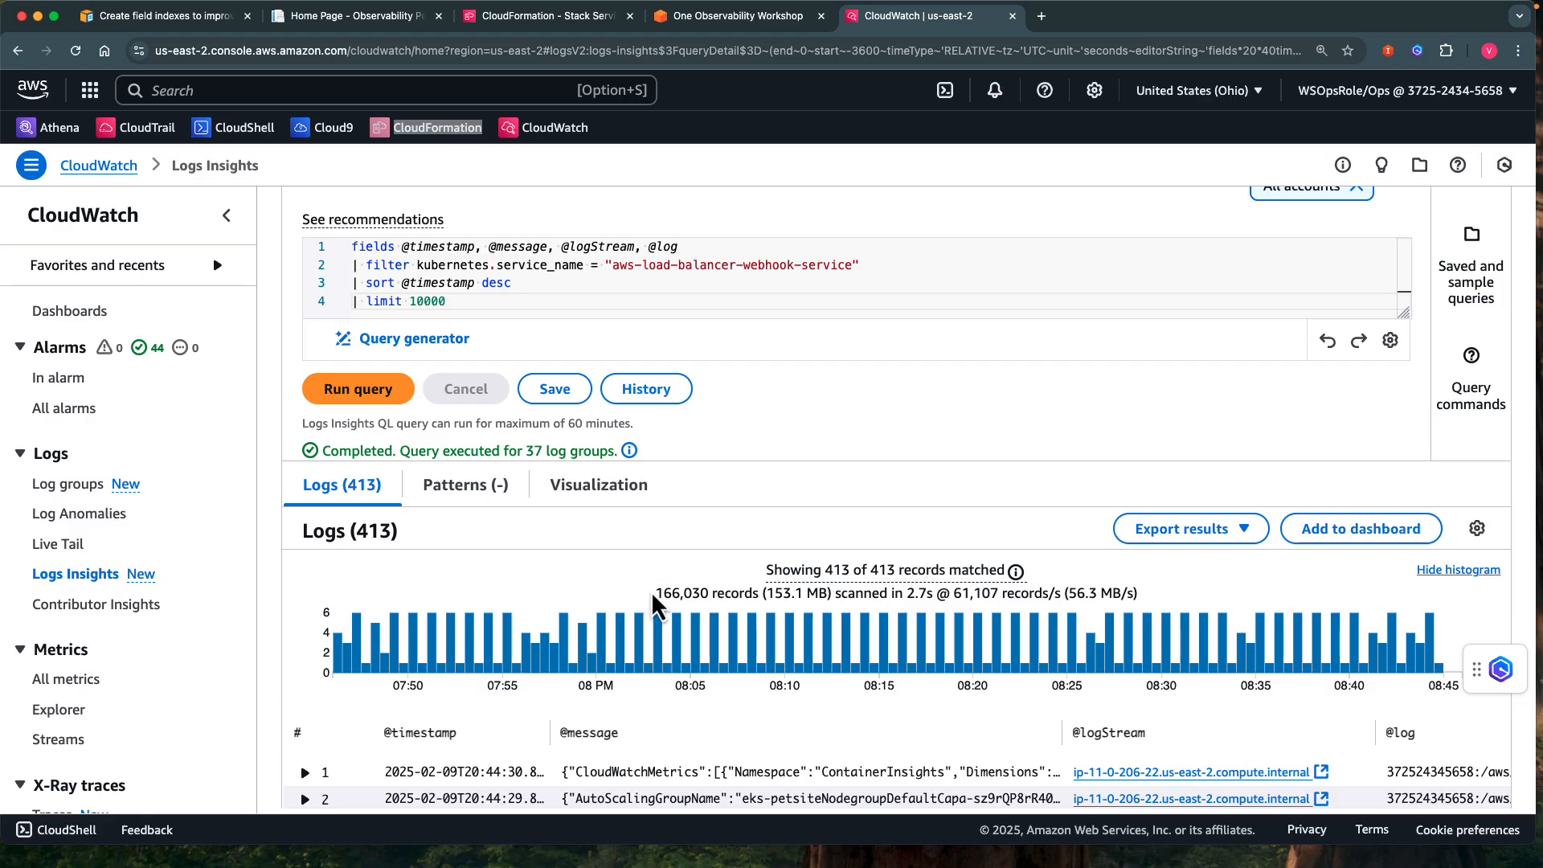
pyautogui.moveTo(654, 593); pyautogui.dragTo(836, 593)
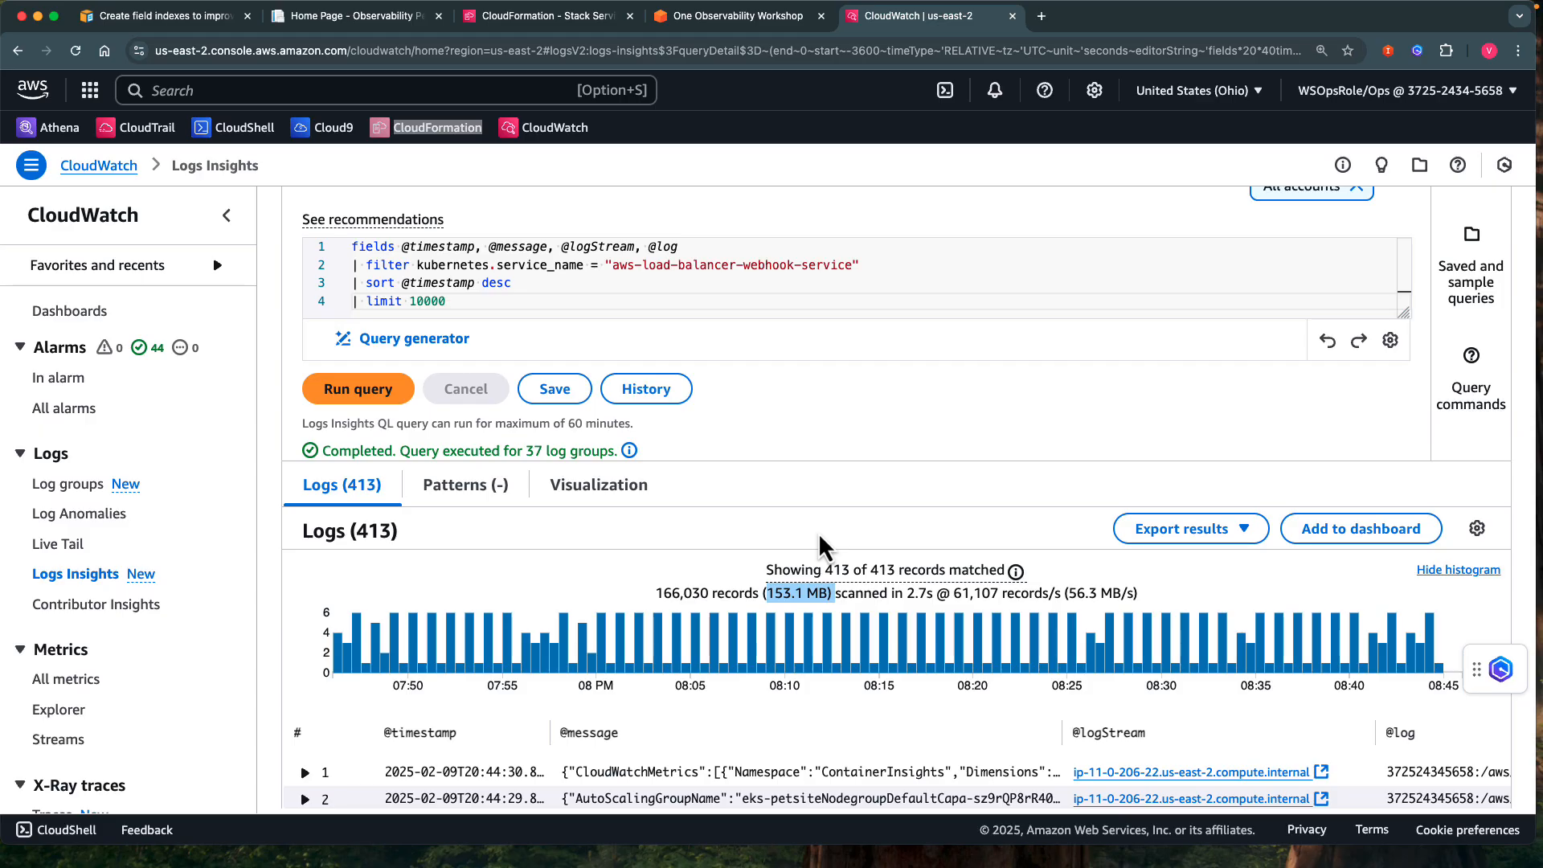
# Start creating an account-level index policy from the field index information in the discovered fields.
pyautogui.scroll(1, 866, 417)
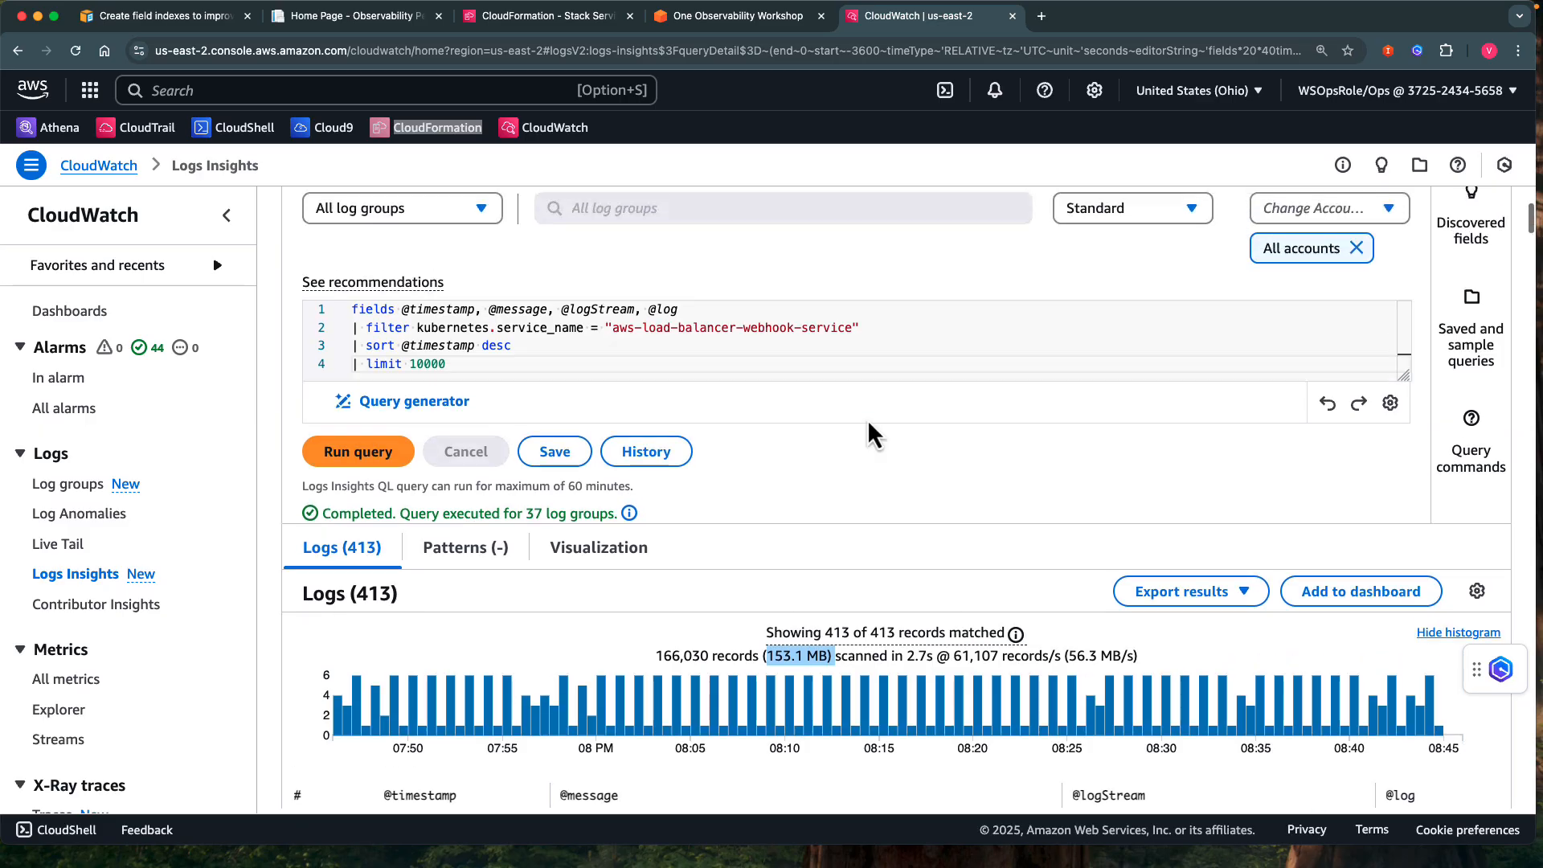
pyautogui.scroll(1, 868, 423)
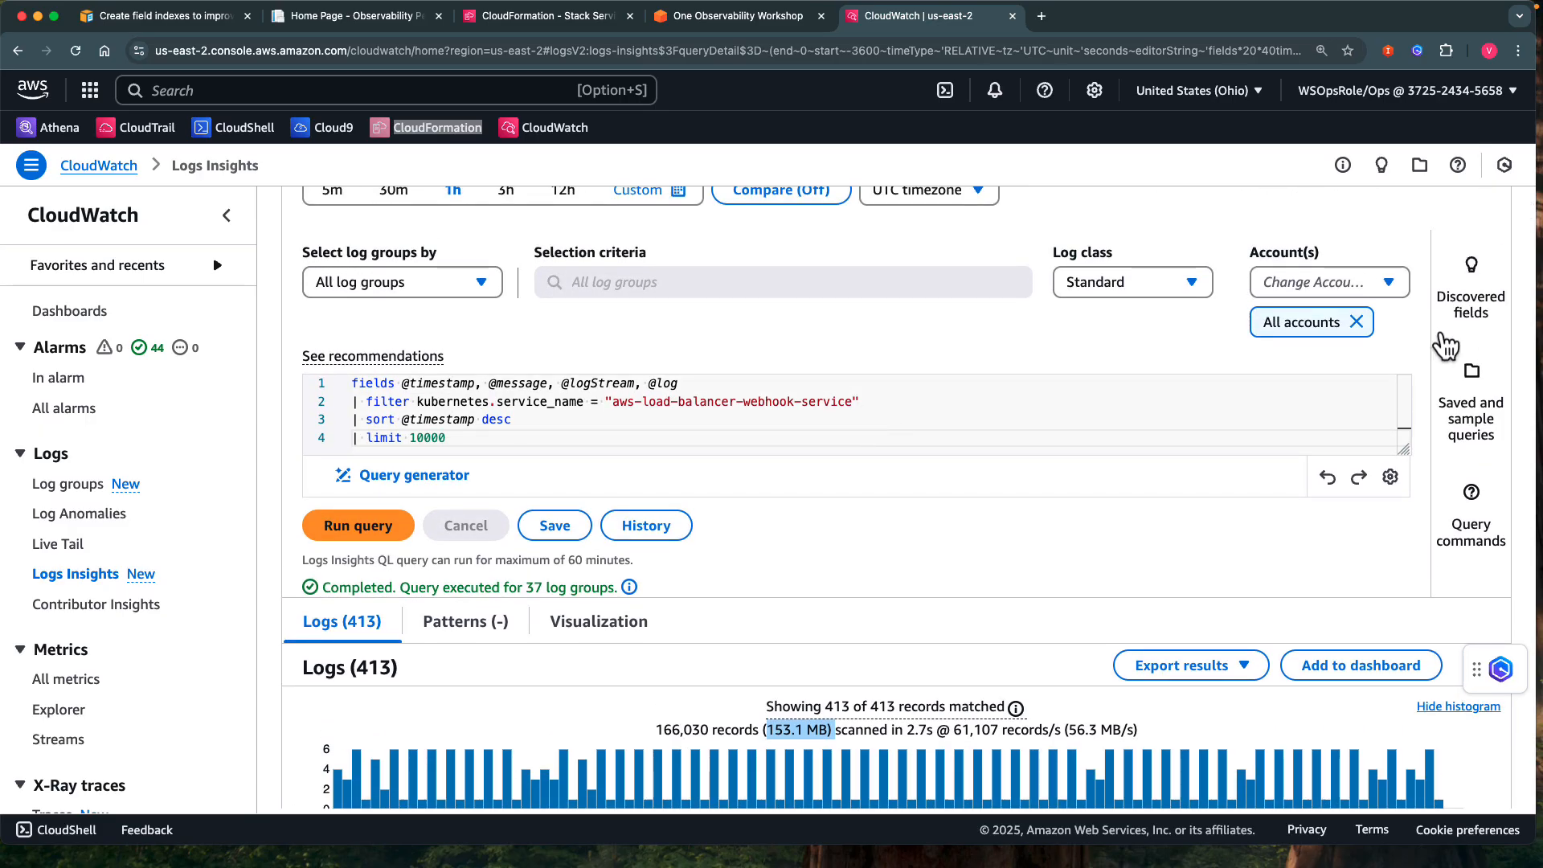
pyautogui.click(1470, 296)
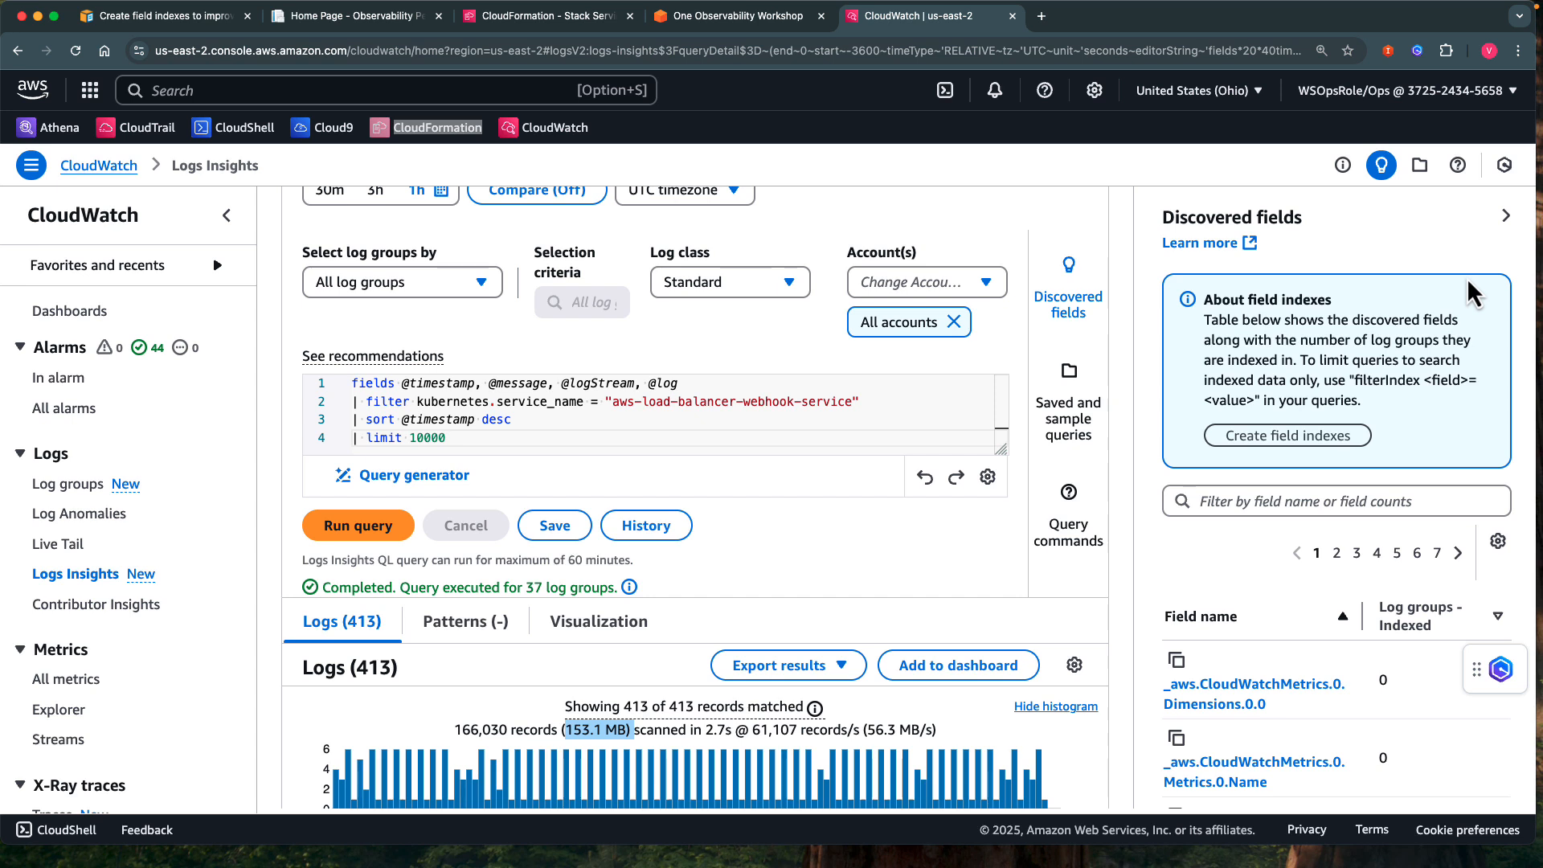
pyautogui.click(1290, 438)
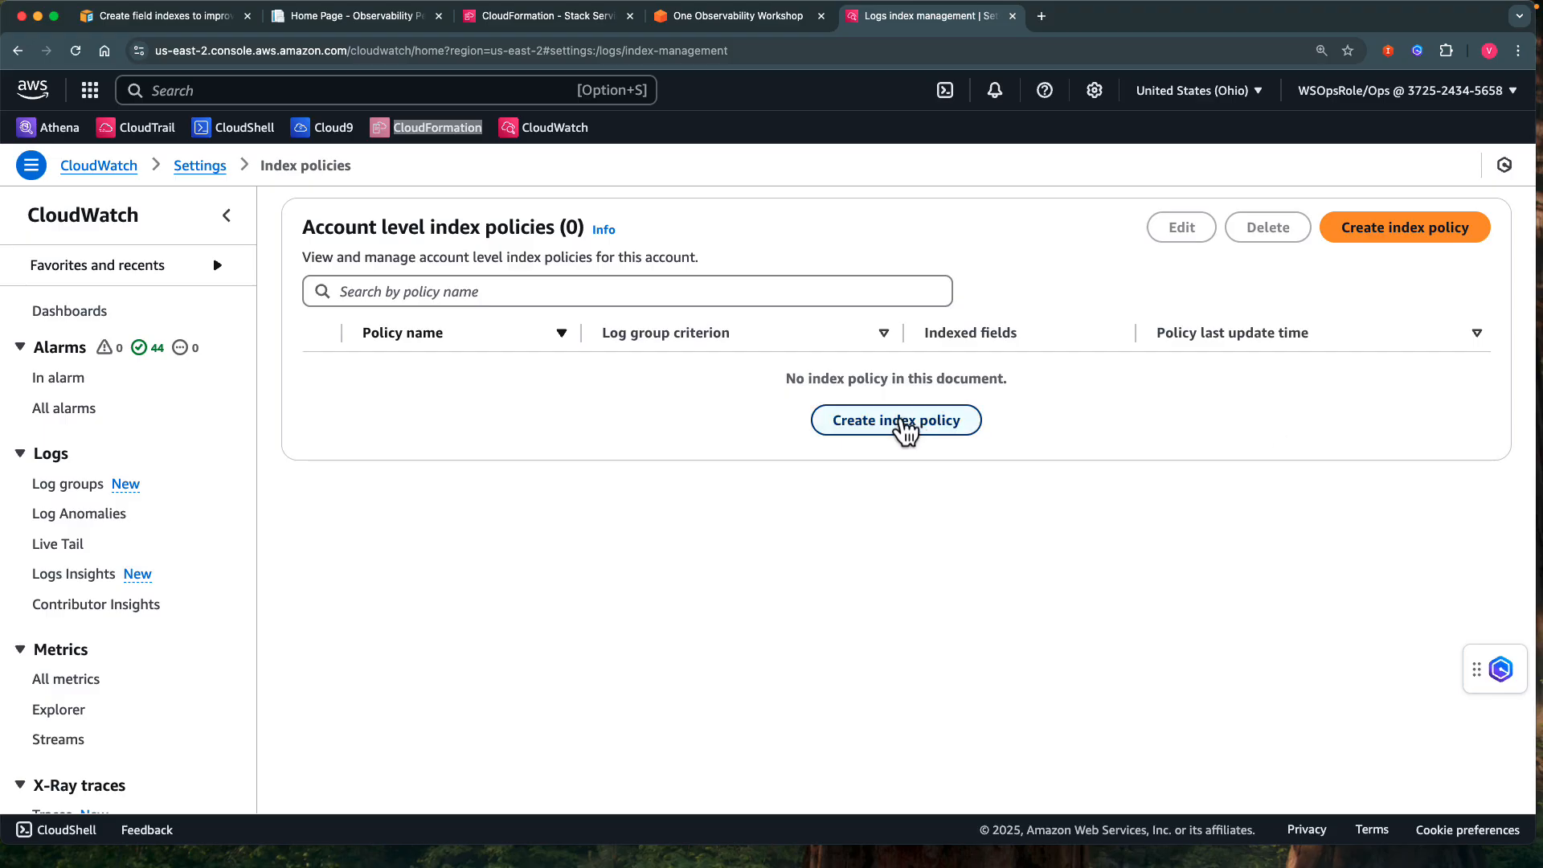
pyautogui.click(901, 425)
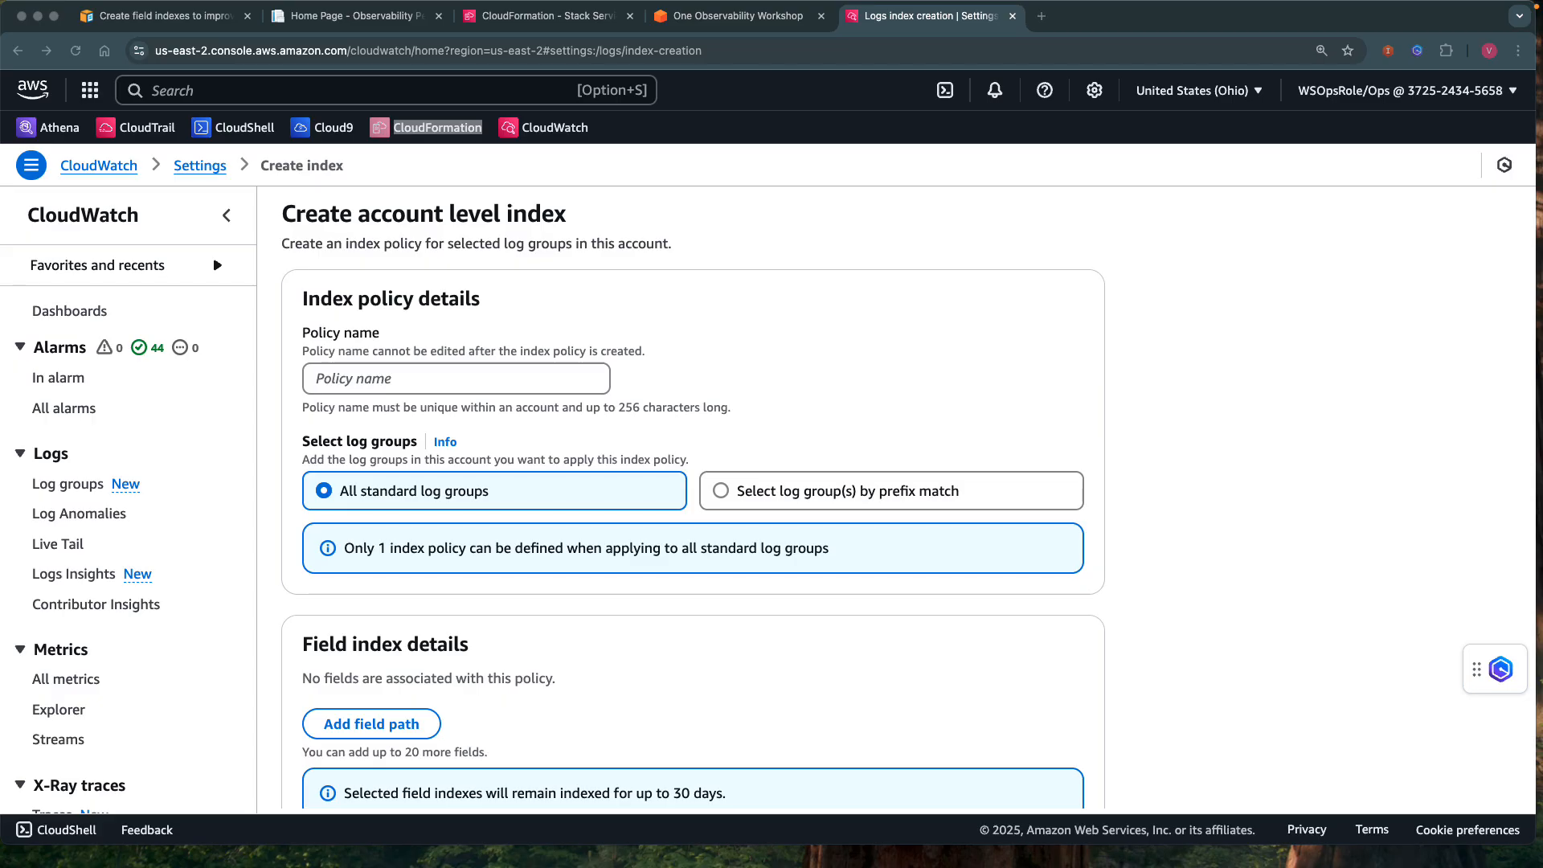
# Create the index policy service_name_k8s for all standard log groups with the field path kubernetes.service_name.
pyautogui.click(335, 377)
pyautogui.write('servi')
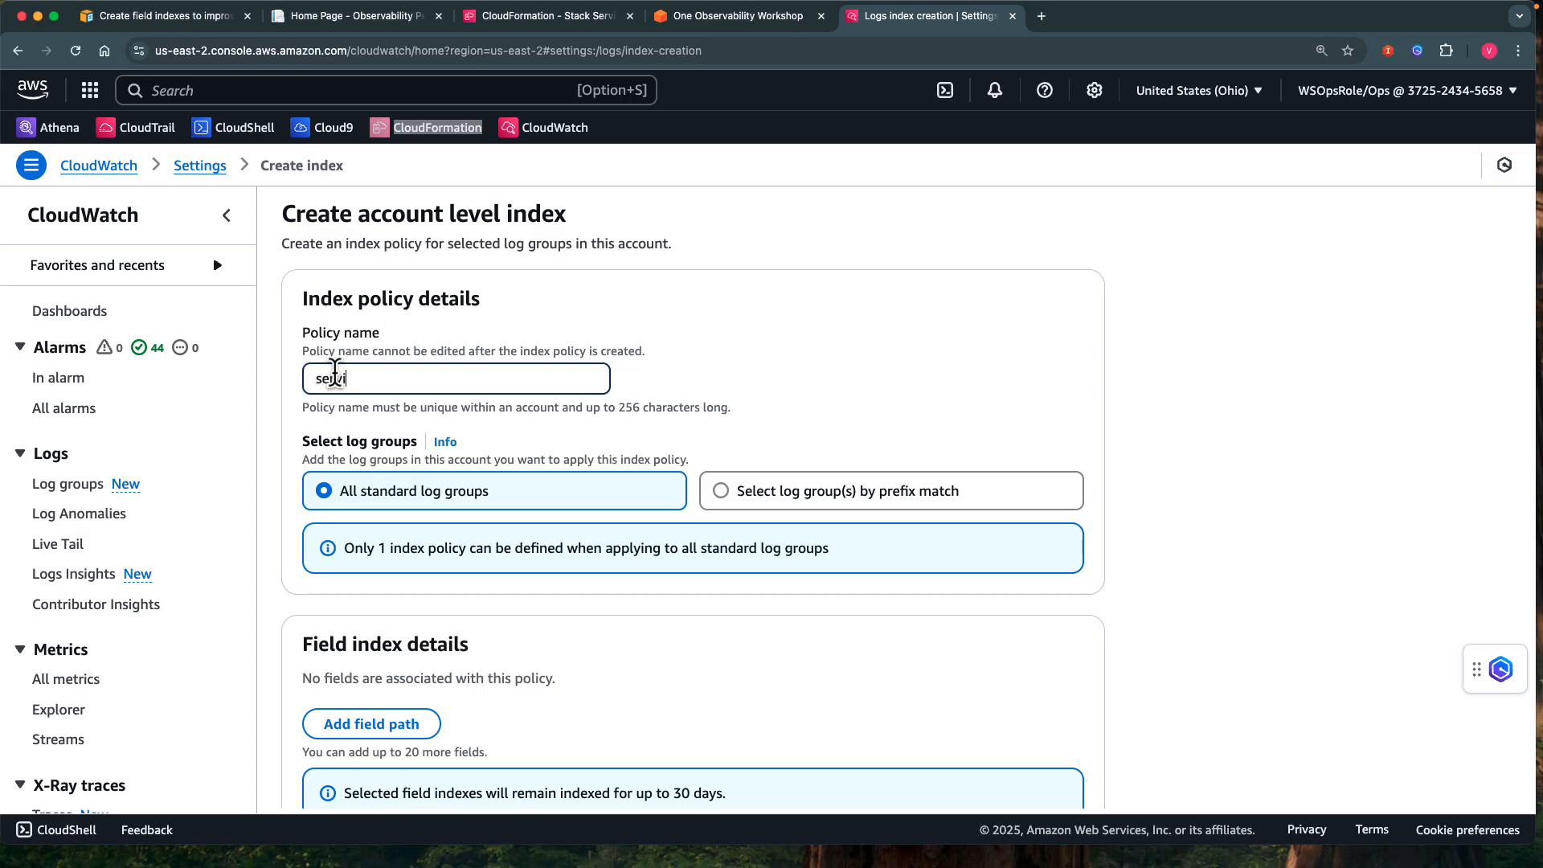
pyautogui.write('ce_name_k8s')
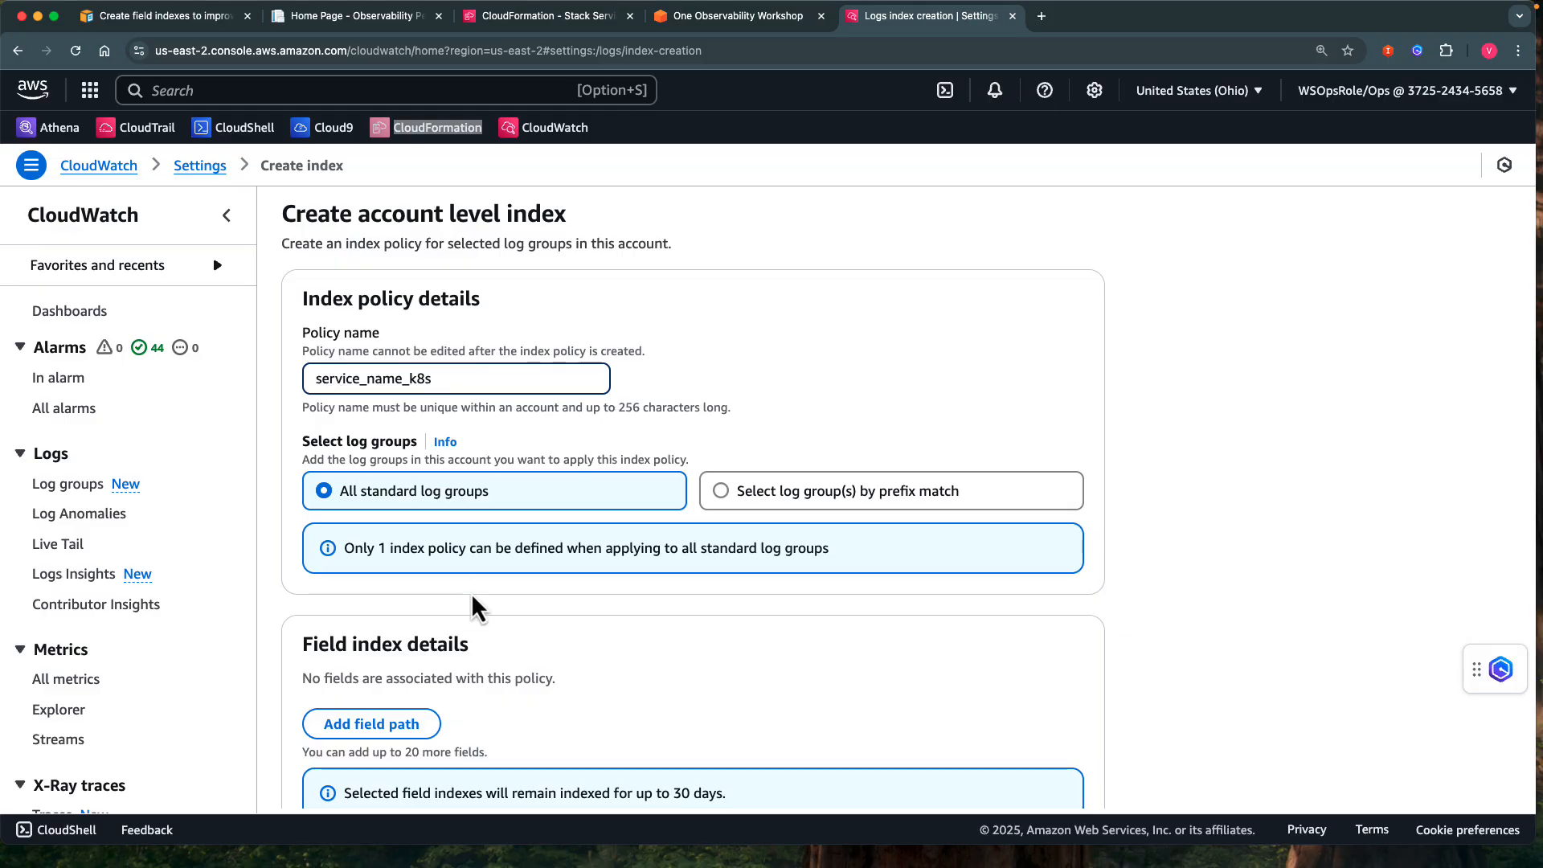
pyautogui.scroll(-3, 474, 607)
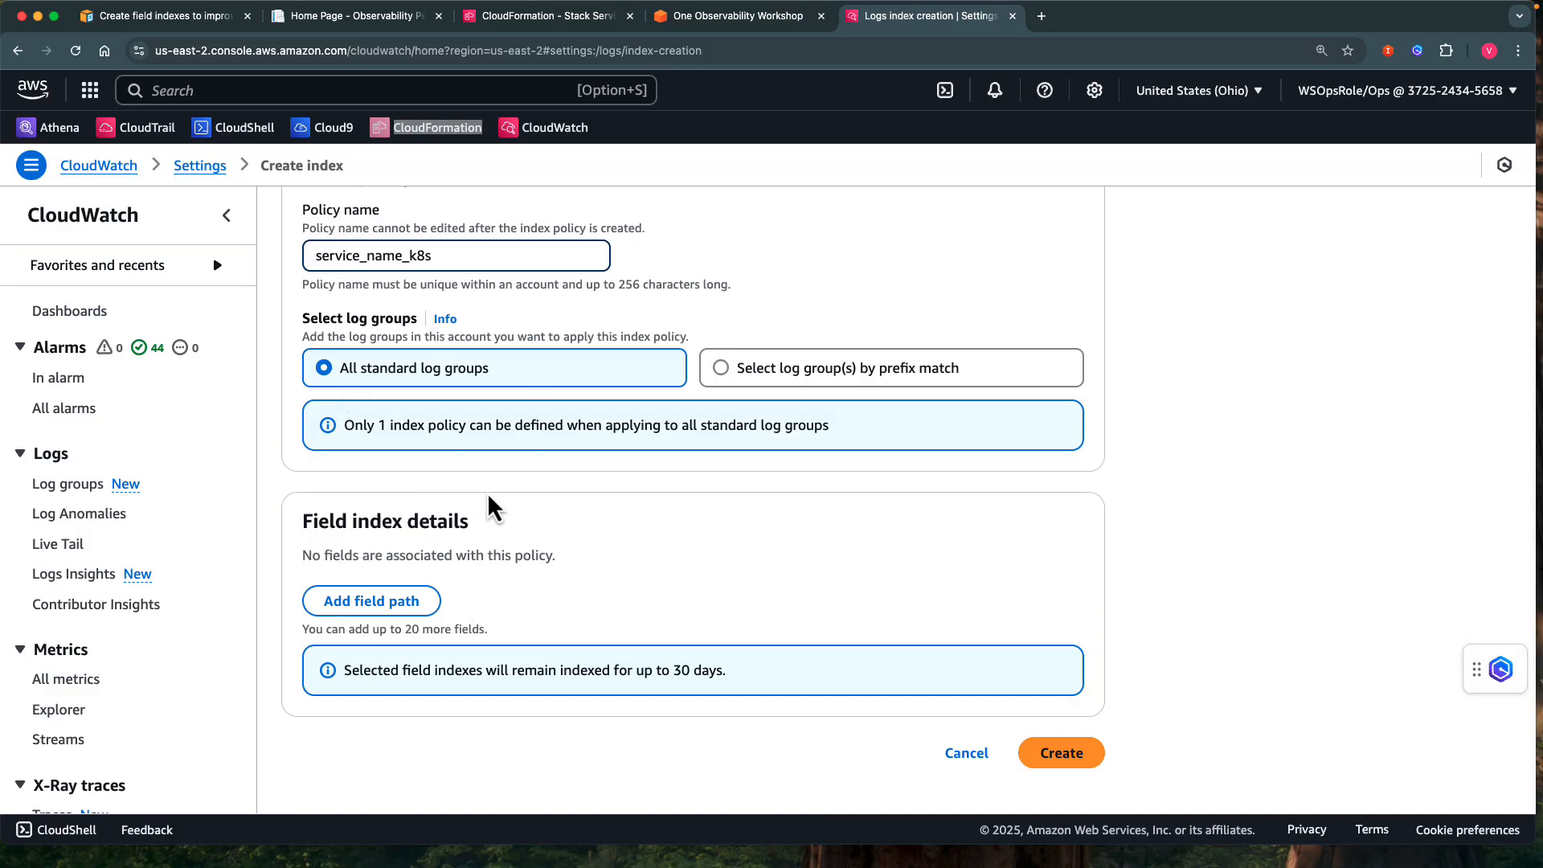
pyautogui.click(362, 600)
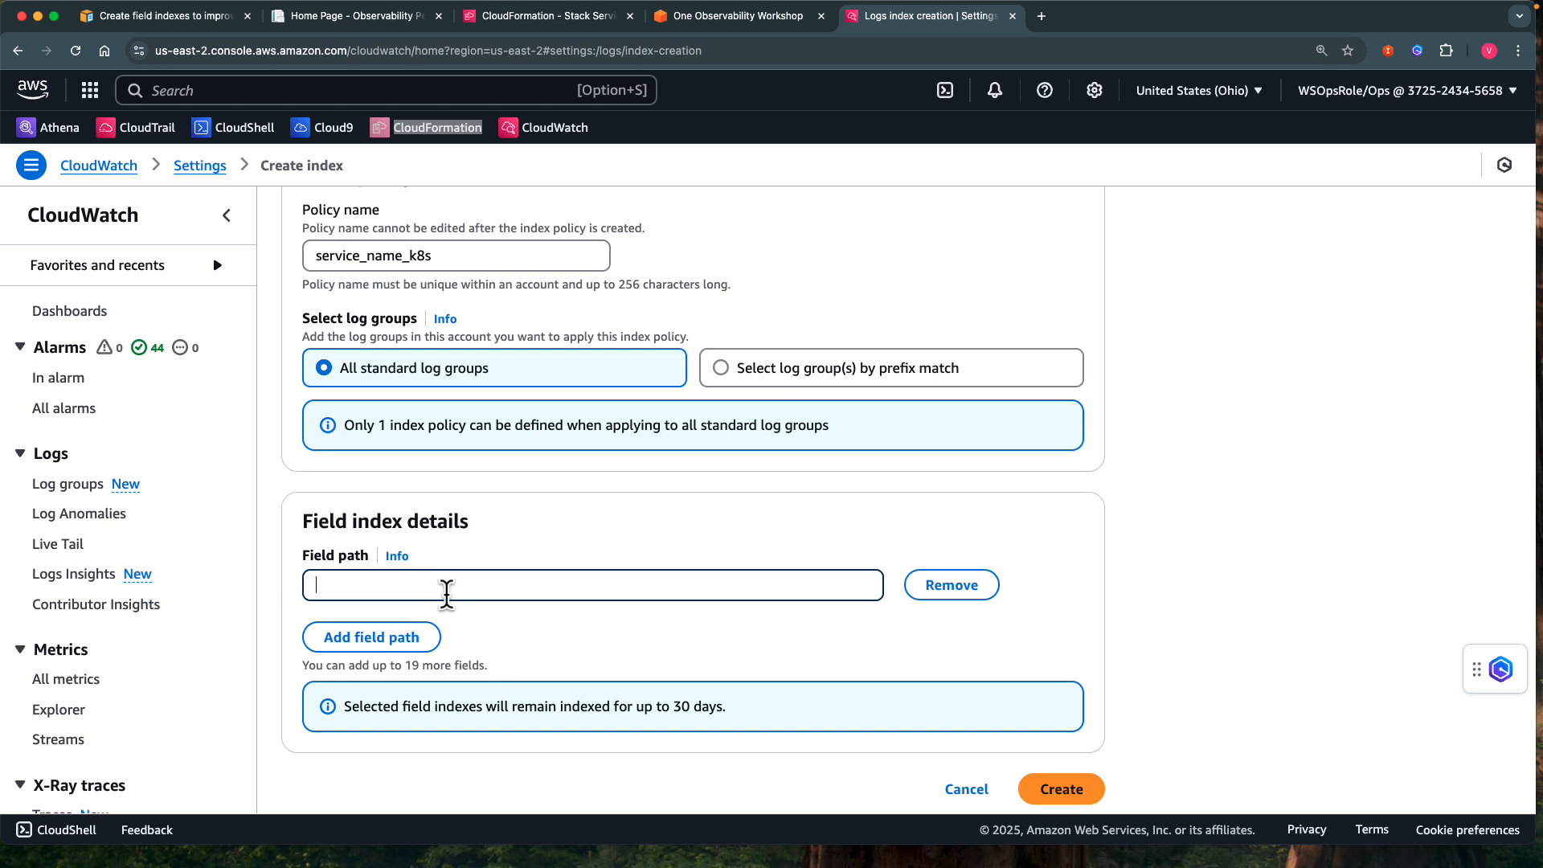
pyautogui.write('kubernetes.service_name')
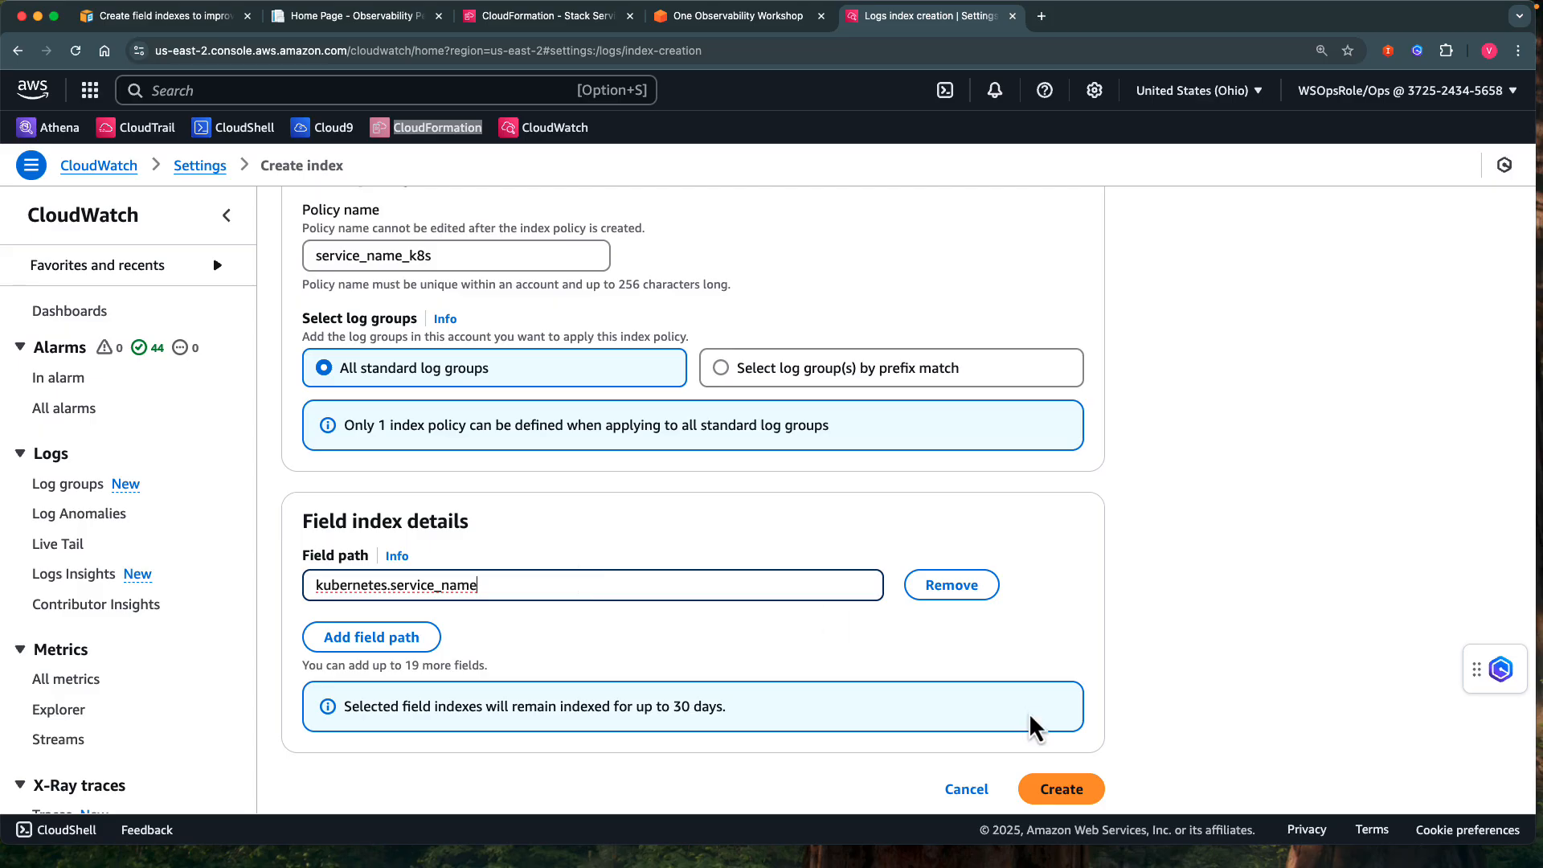
pyautogui.click(1057, 794)
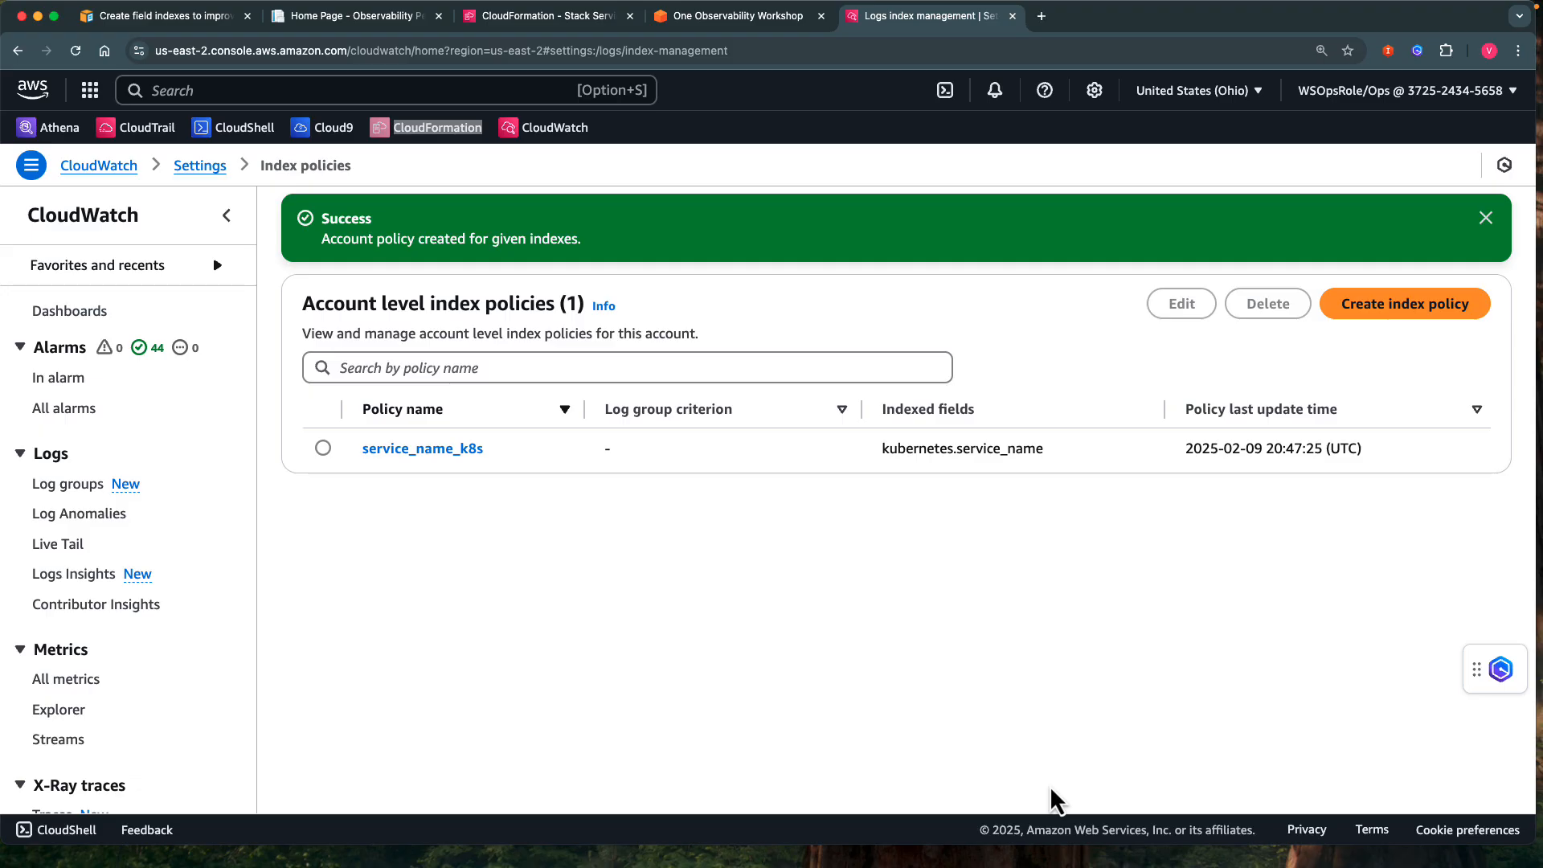
# Return to Logs Insights and replace the default query with the kubernetes.service_name = "aws-load-balancer-webhook-service" filter query, limited to 10000.
pyautogui.click(67, 483)
pyautogui.click(74, 620)
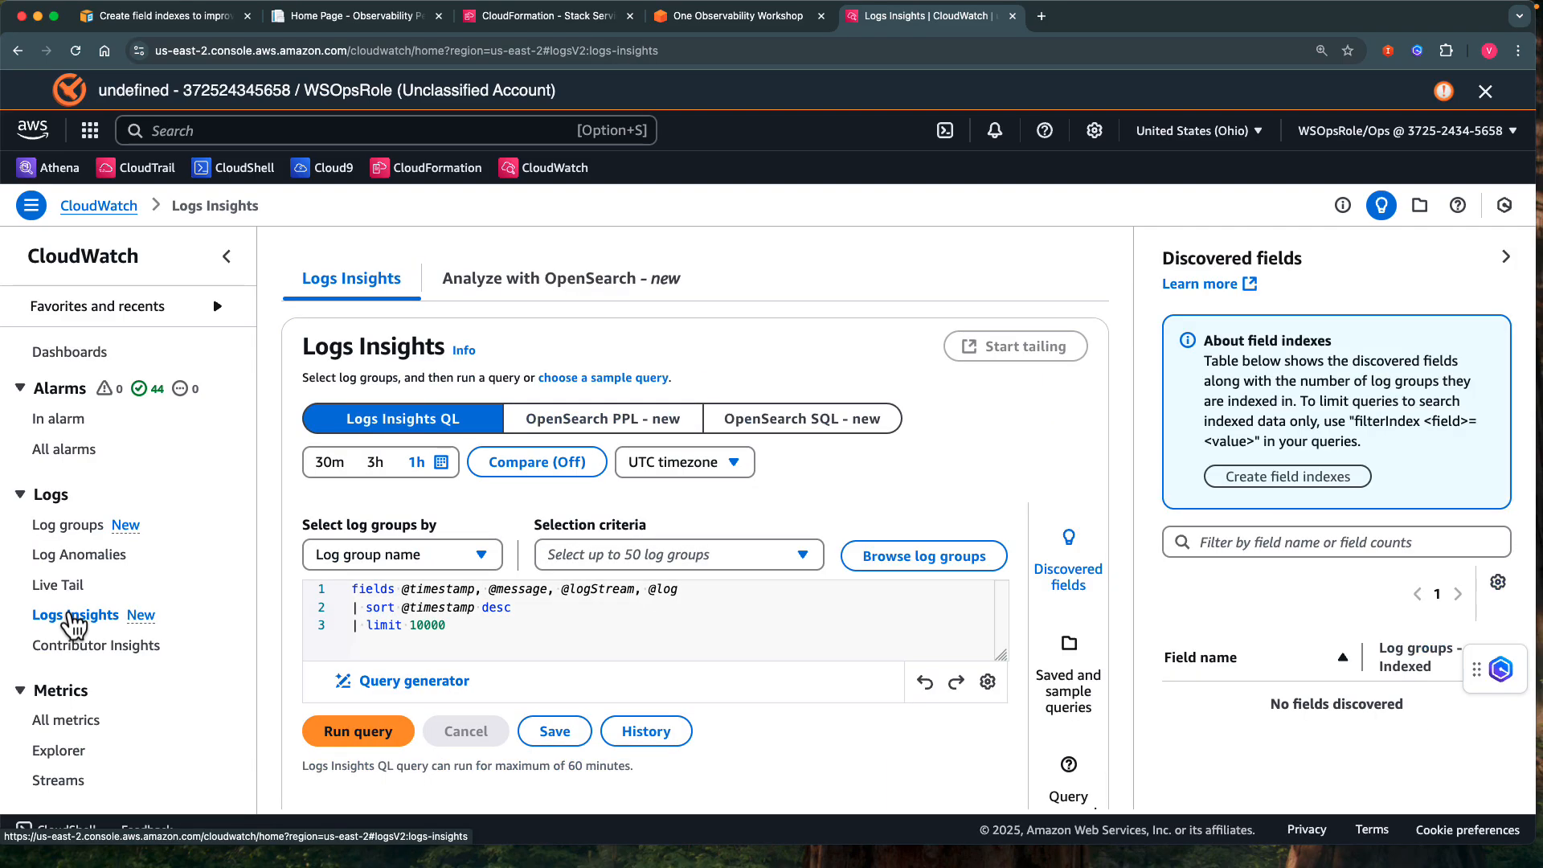
pyautogui.click(475, 630)
pyautogui.press('super+a')
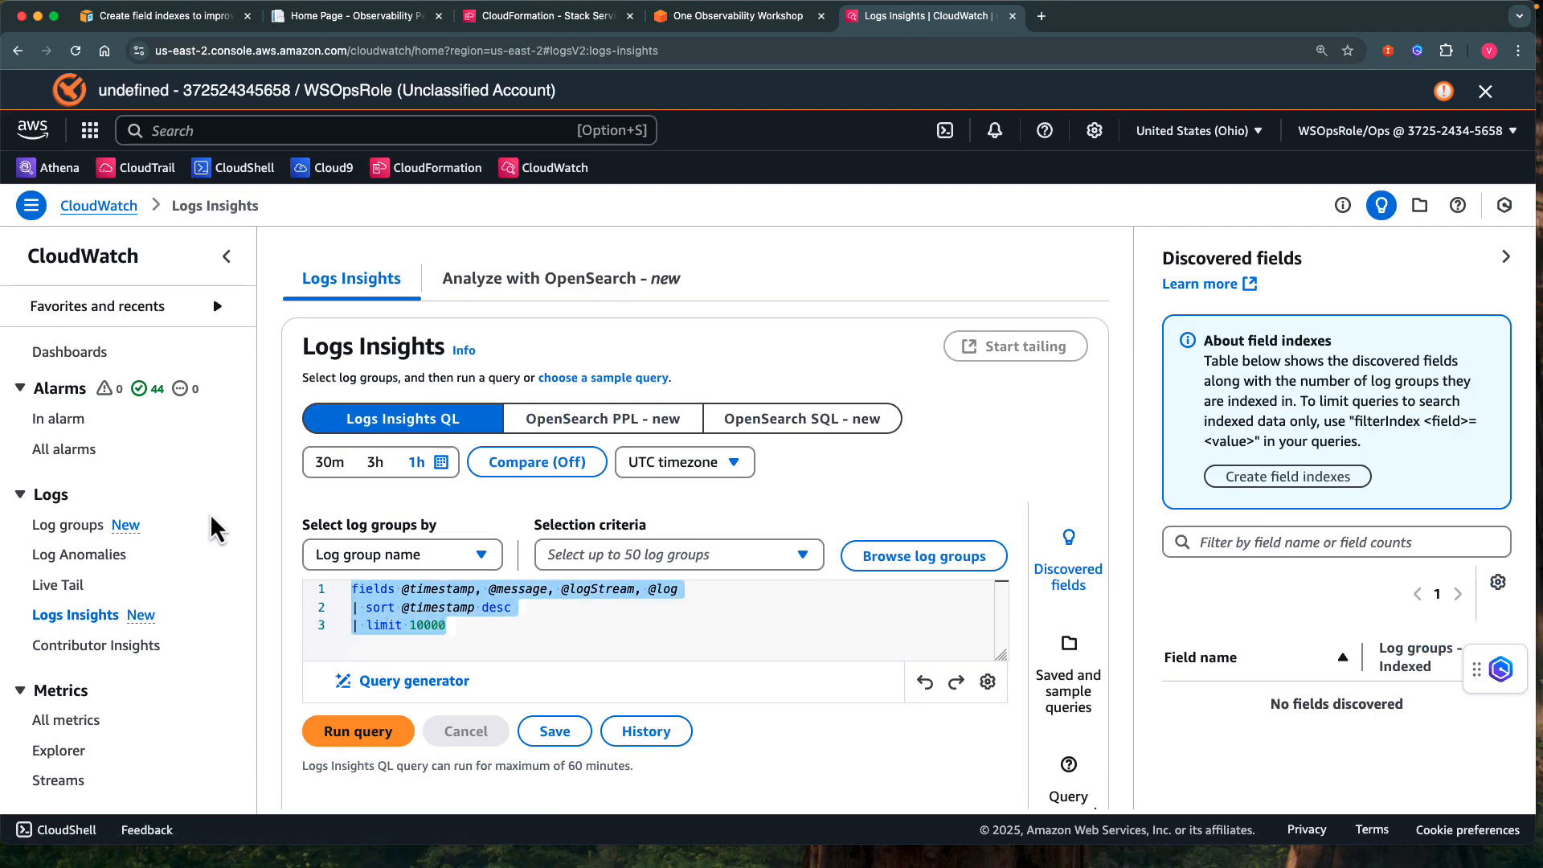
pyautogui.write('fields @timestamp, @message, @logStream, @log | filter kubernetes.service_name = "aws-load-balancer-webhook-service" | sort @timestamp desc | limit 10000')
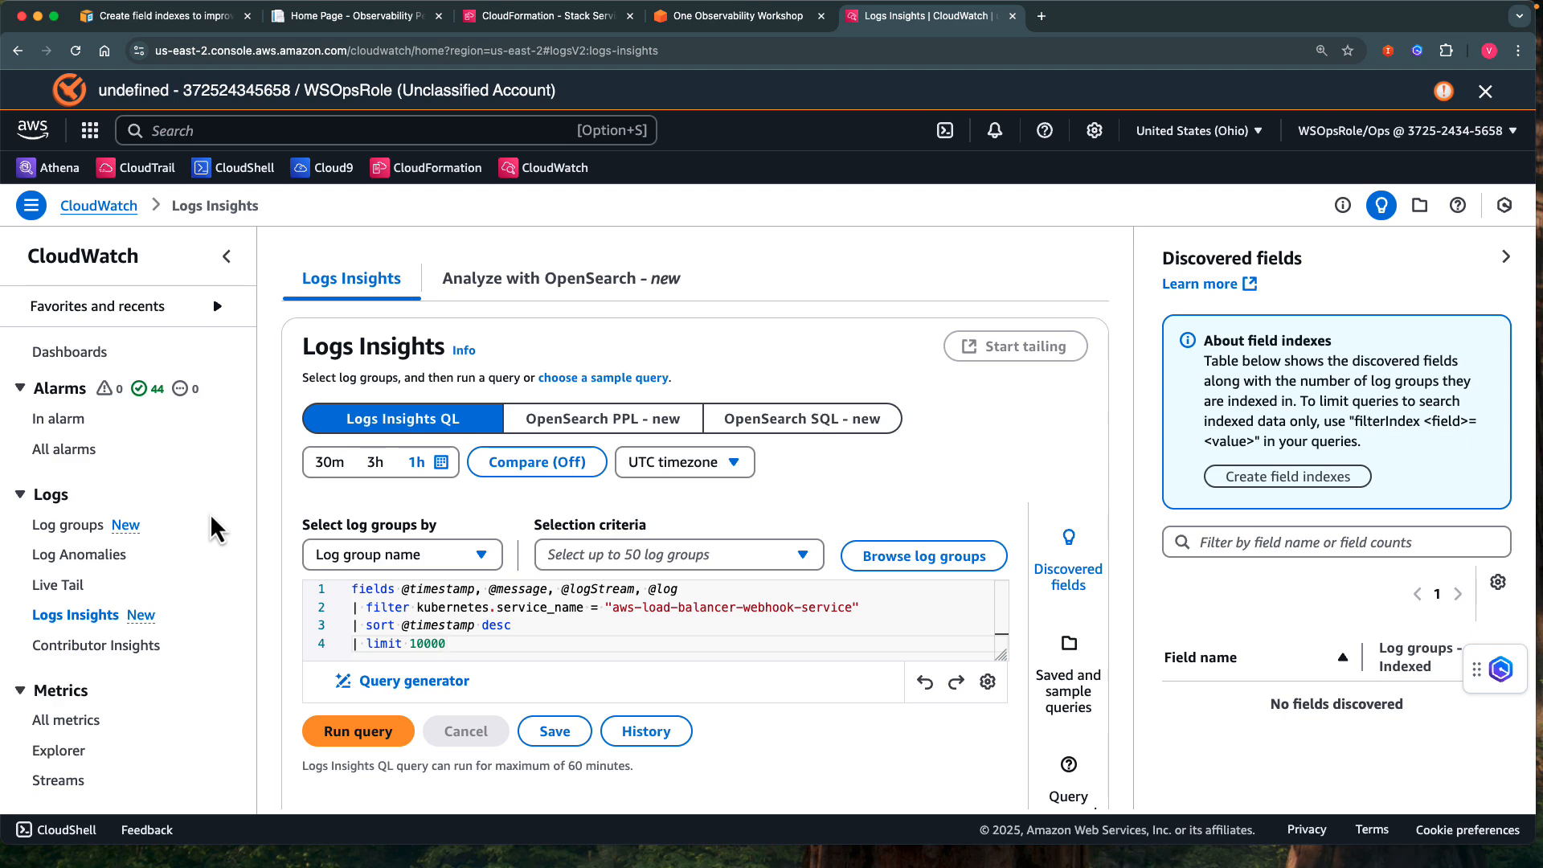
# Set the query's log group selection to all log groups.
pyautogui.click(479, 565)
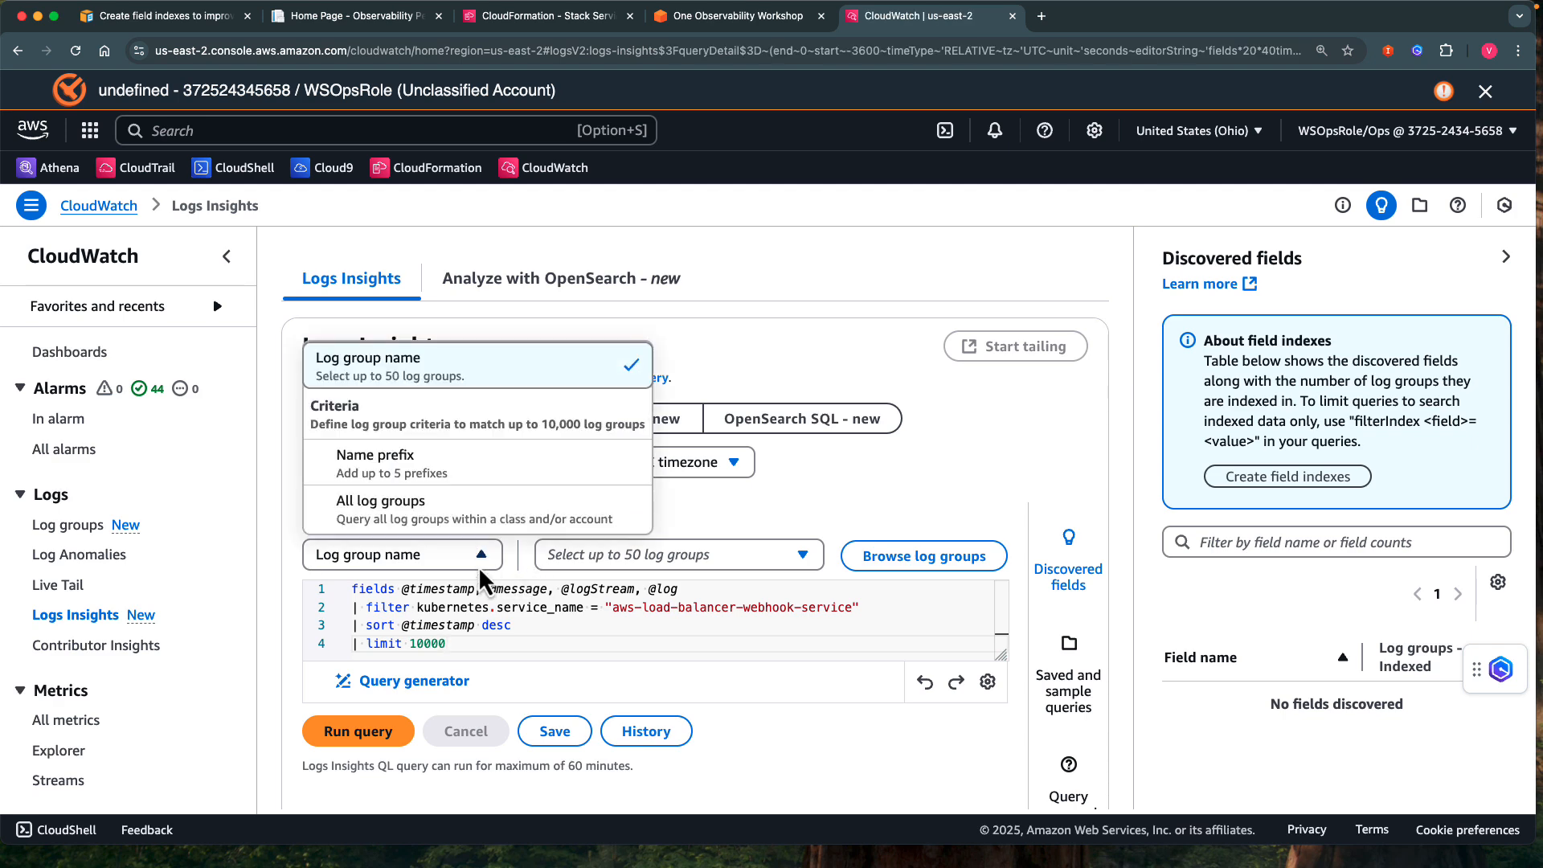
pyautogui.click(452, 524)
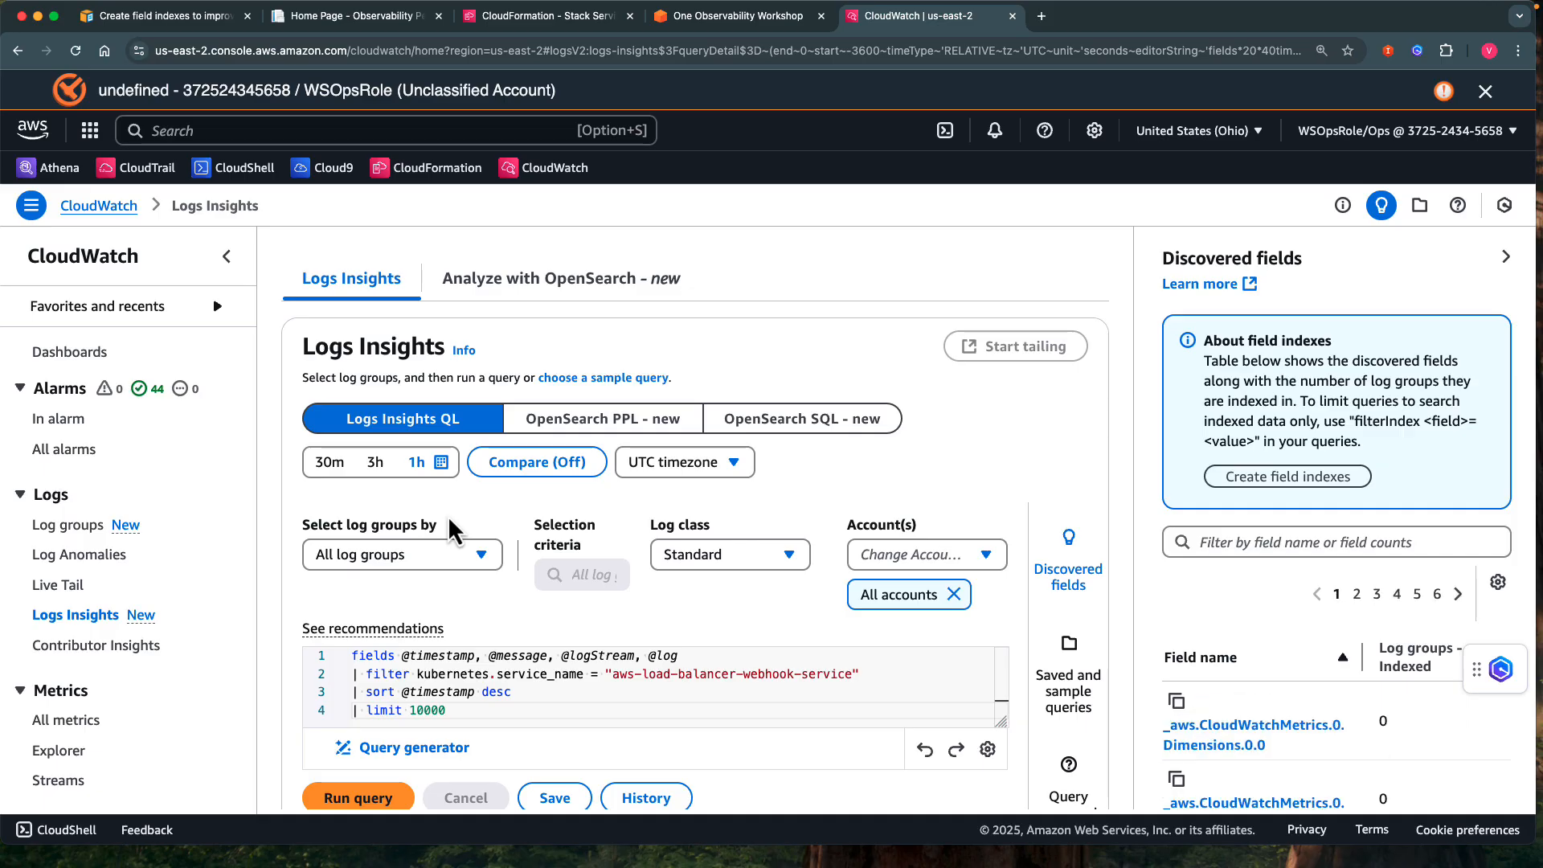
pyautogui.scroll(-3, 450, 531)
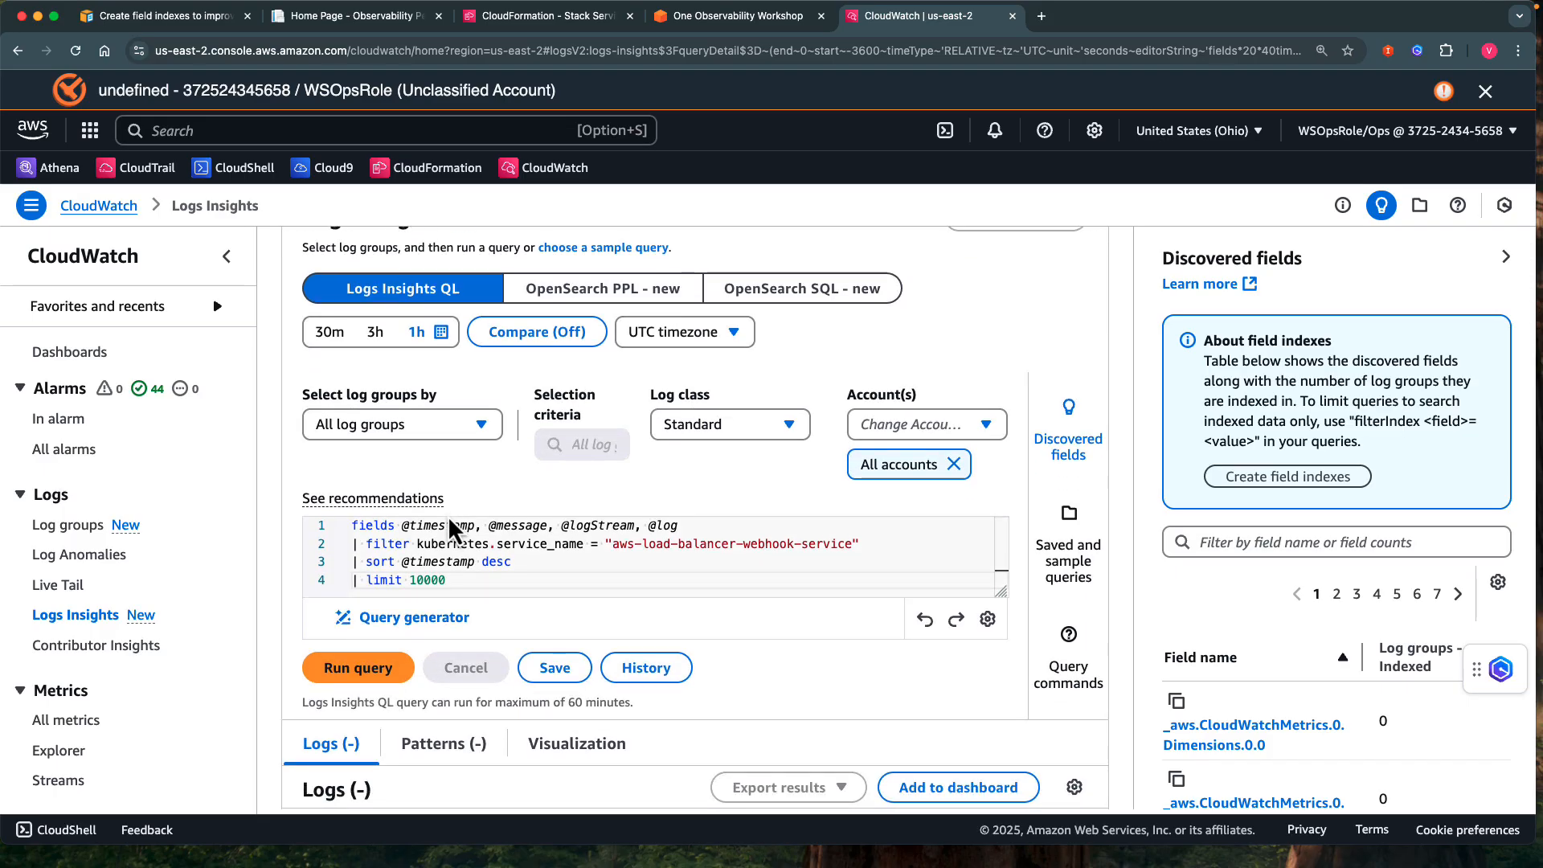
# Run the service name filter query across all log groups and check the scan statistics above the results histogram.
pyautogui.click(365, 670)
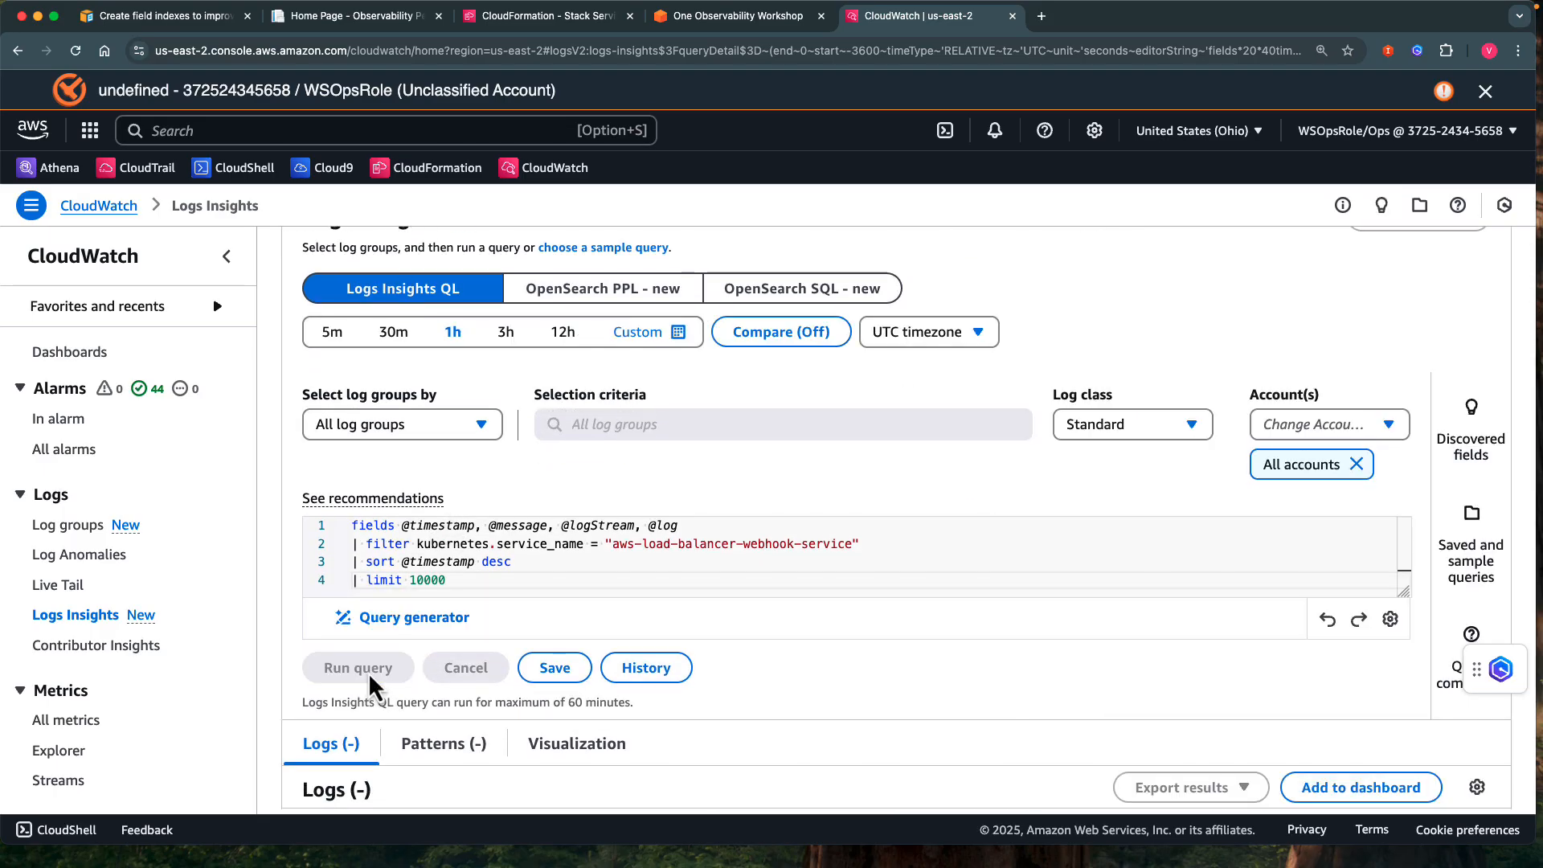
pyautogui.scroll(-3, 913, 675)
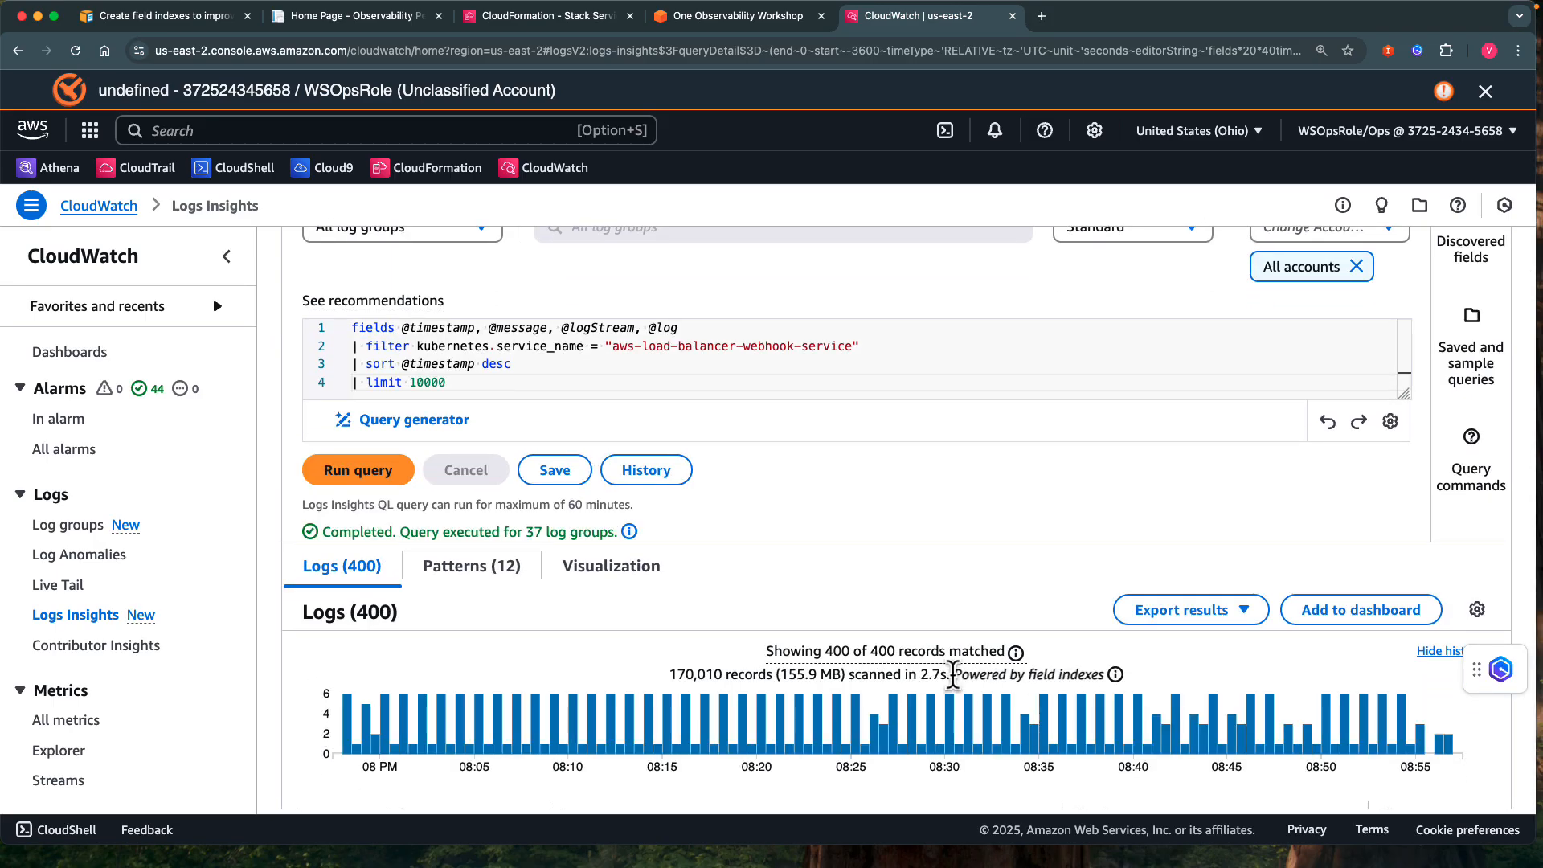
pyautogui.moveTo(952, 675); pyautogui.dragTo(1111, 691)
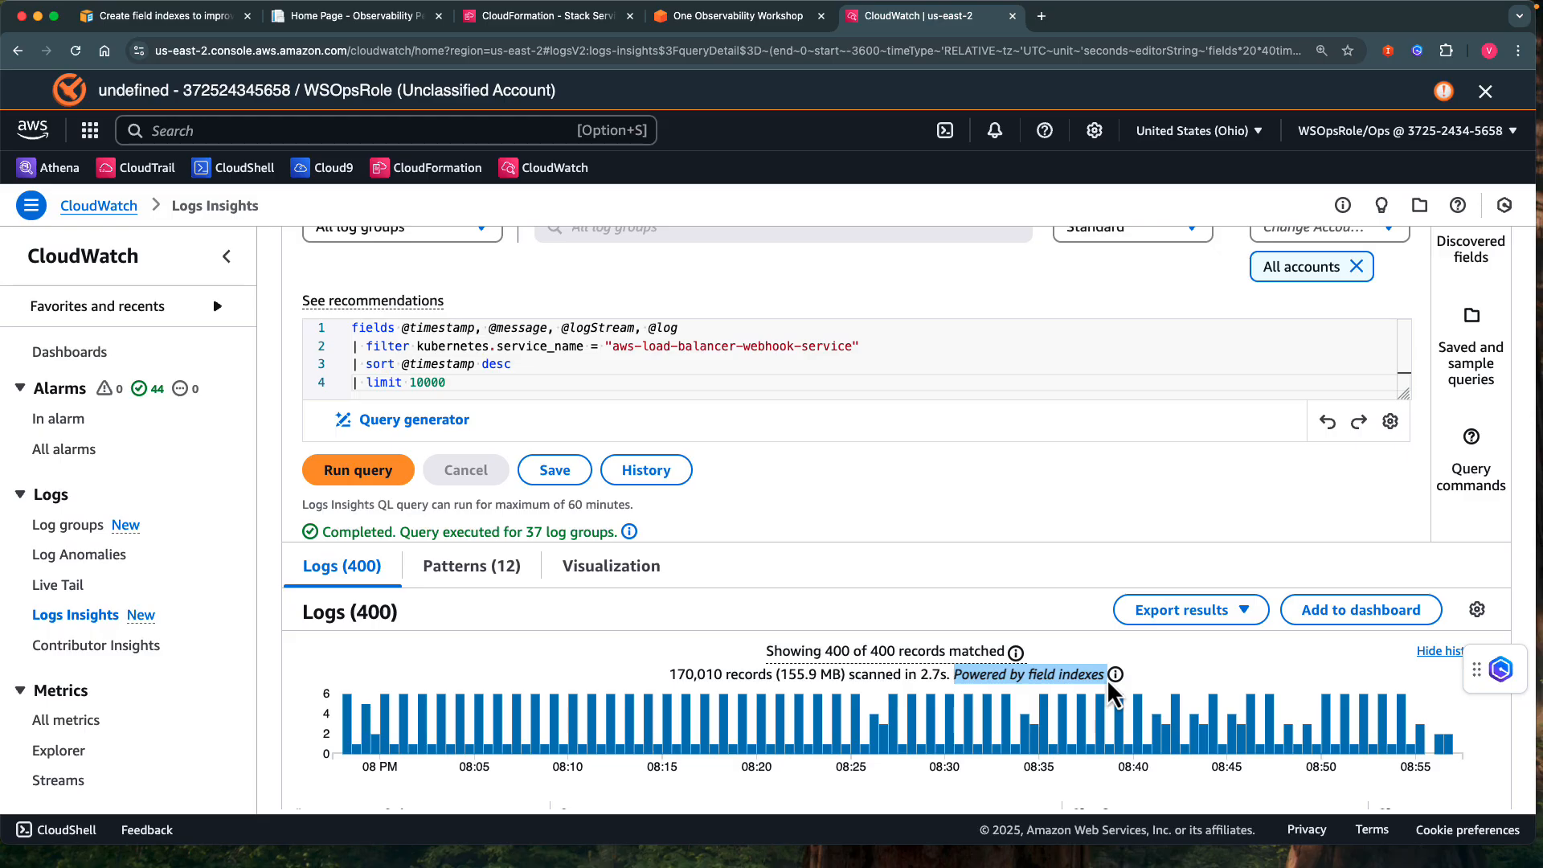
# Open the details of the field index note in the query results and examine the estimated skipped records and data volume.
pyautogui.click(1116, 679)
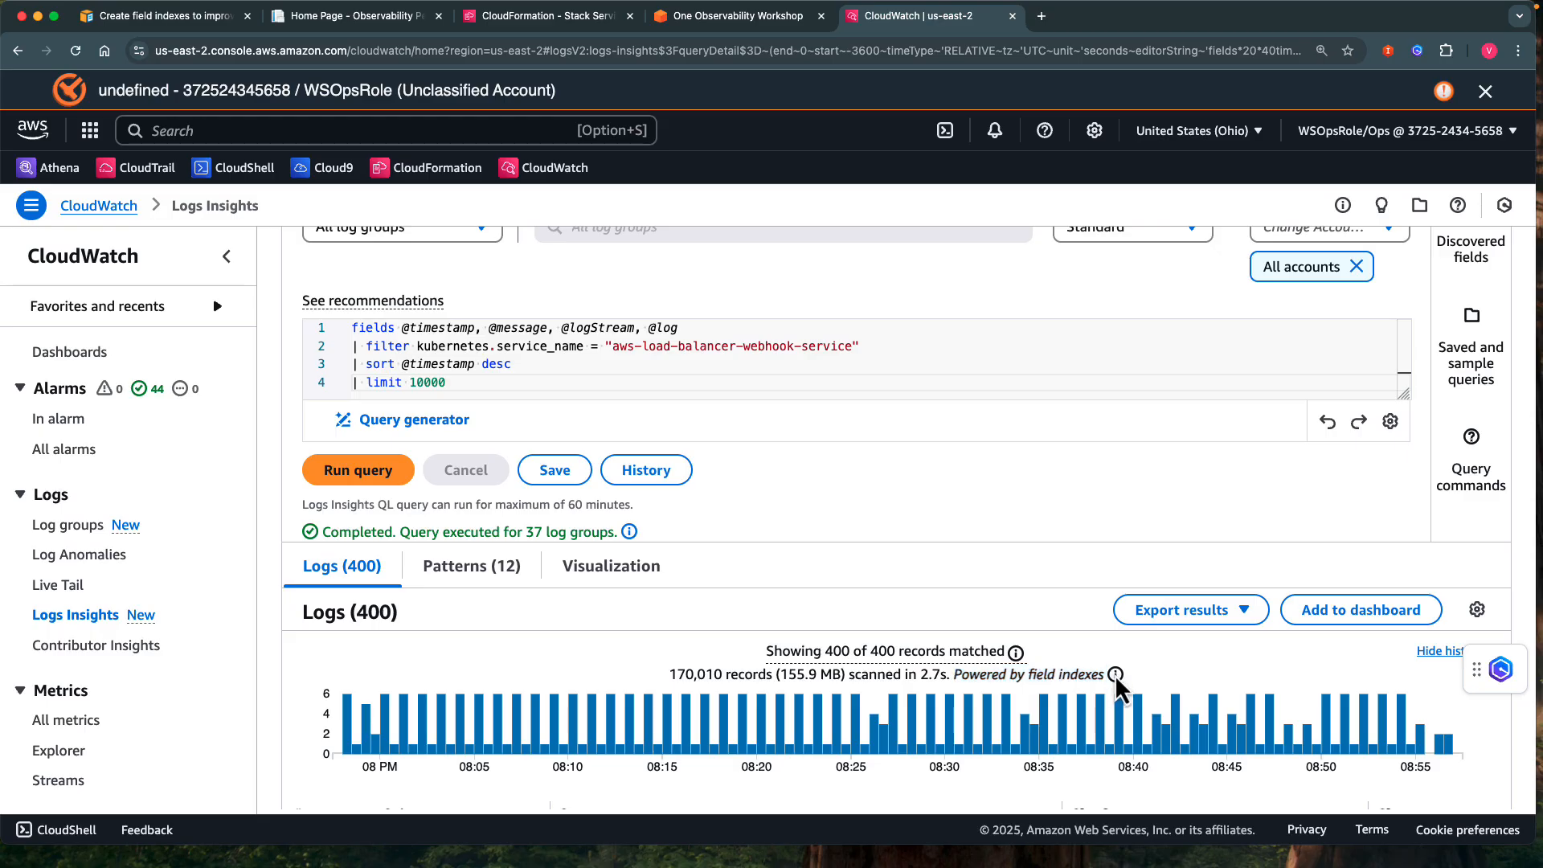
pyautogui.click(1115, 675)
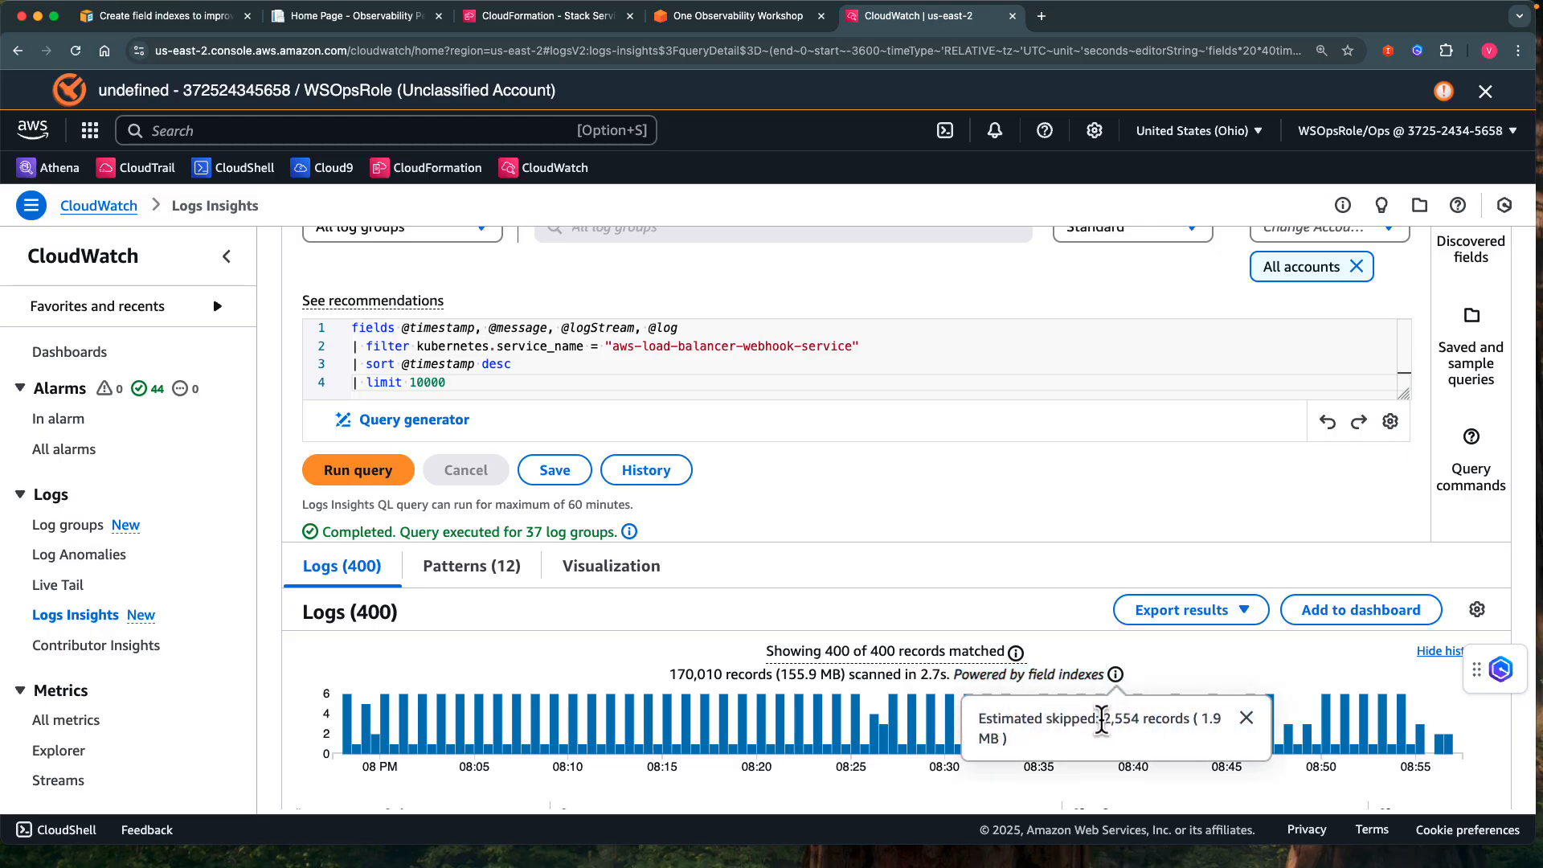
pyautogui.moveTo(1104, 718); pyautogui.dragTo(1222, 724)
pyautogui.click(1201, 717)
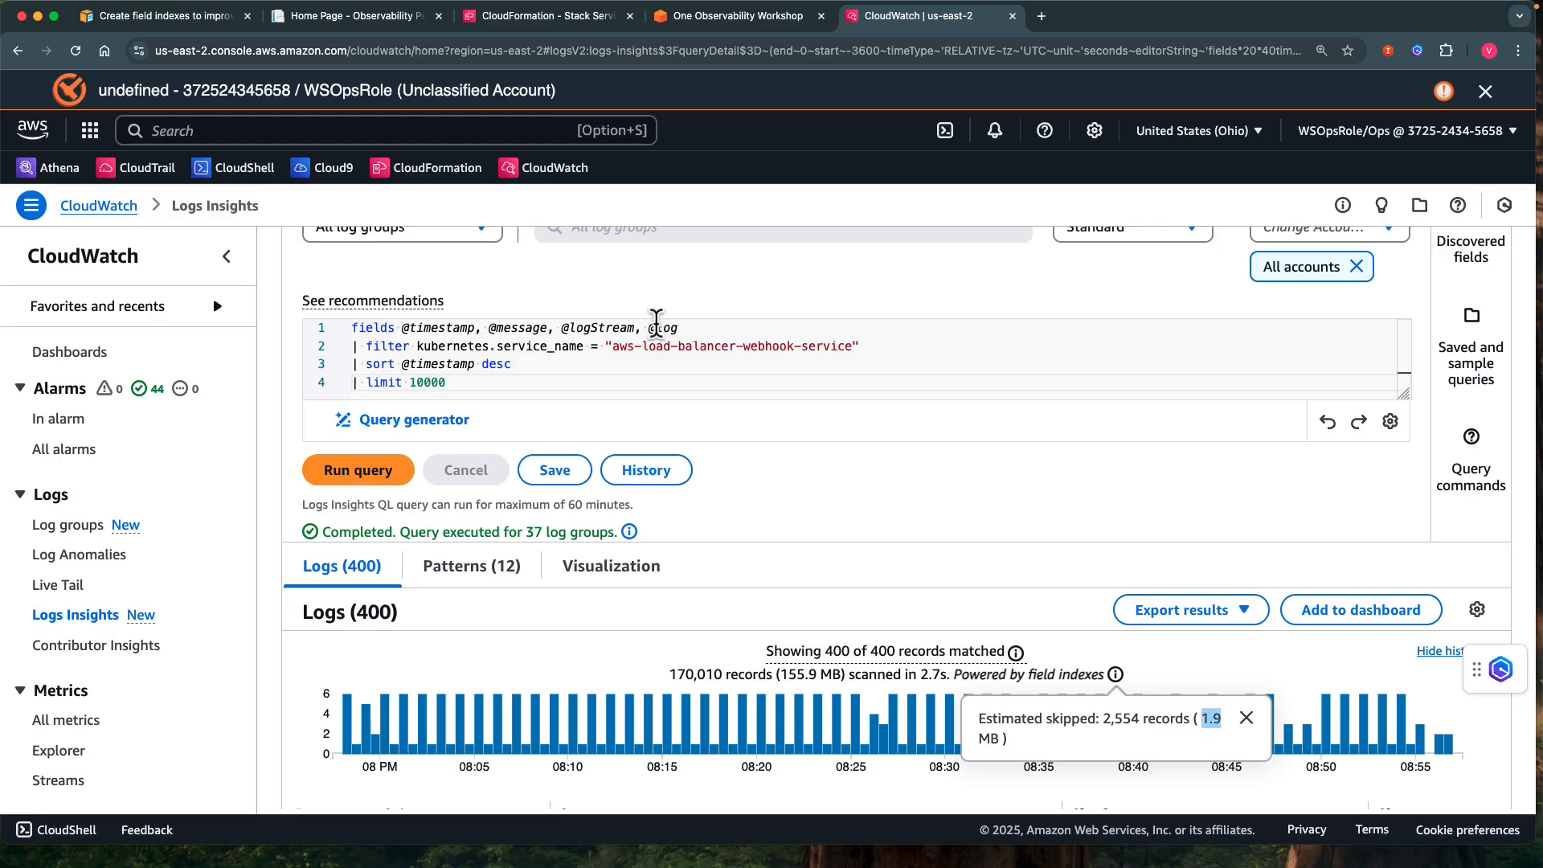
# Switch to the AWS documentation page on creating field indexes to improve query performance and reduce scan volume.
pyautogui.click(171, 17)
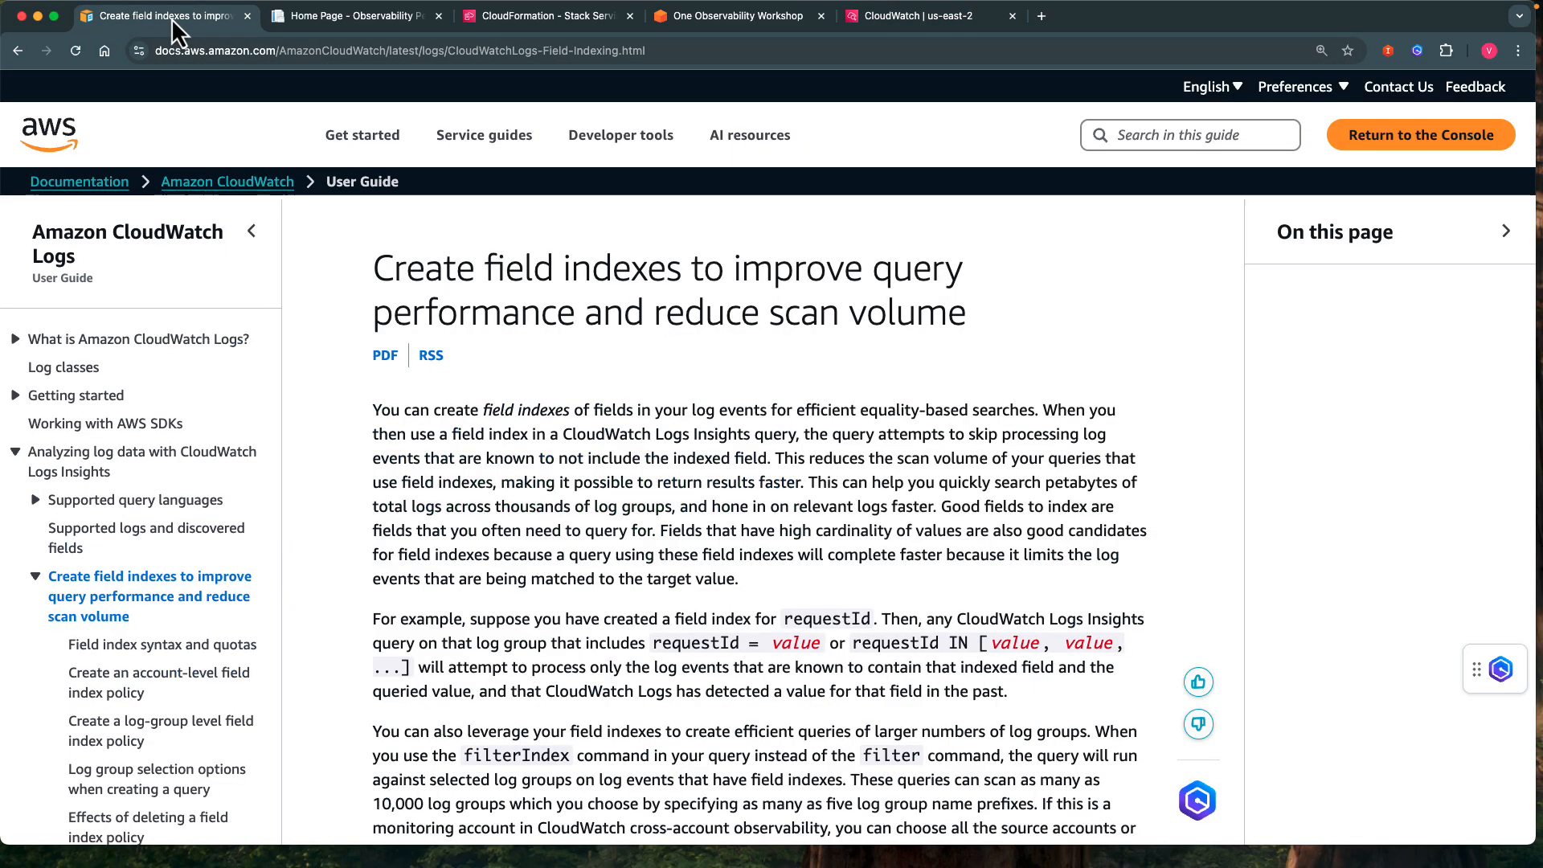